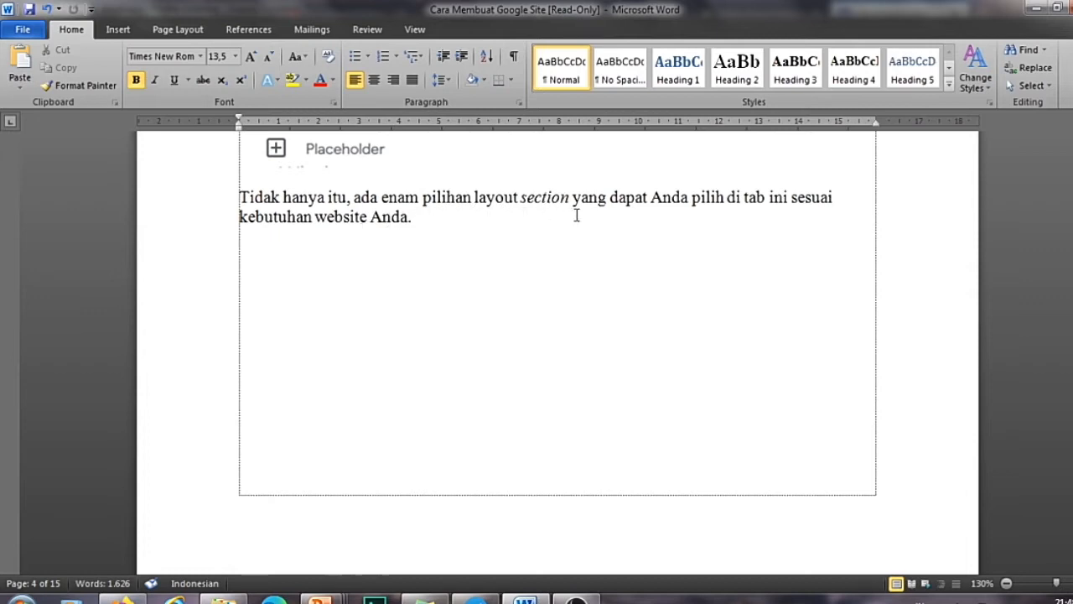
Read the Word guide's part about the six section layouts and the Pages tab
scroll(369, 277, "down", 3)
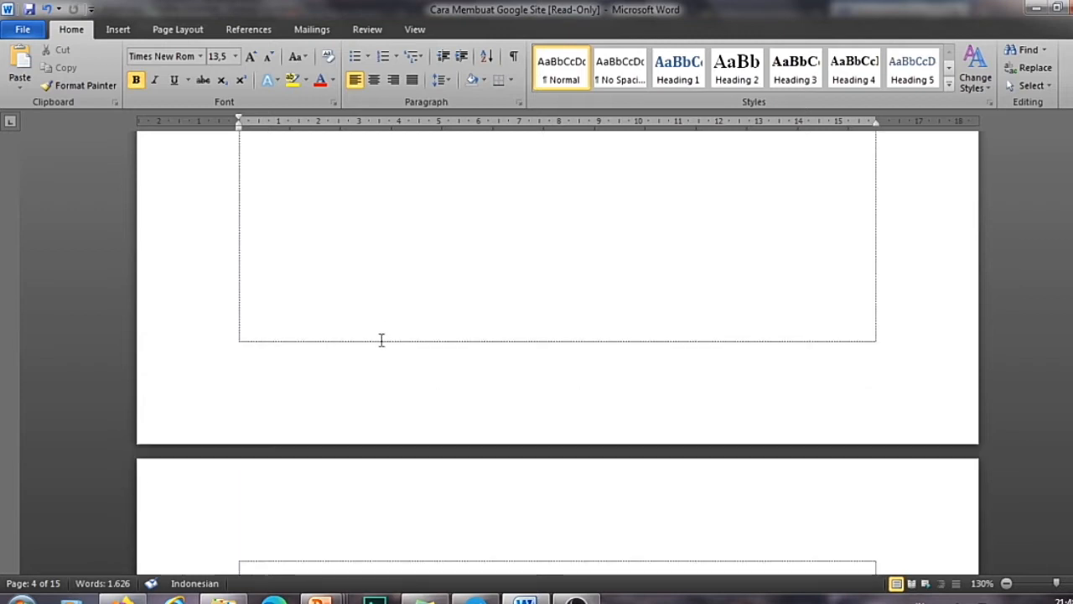
scroll(382, 340, "down", 7)
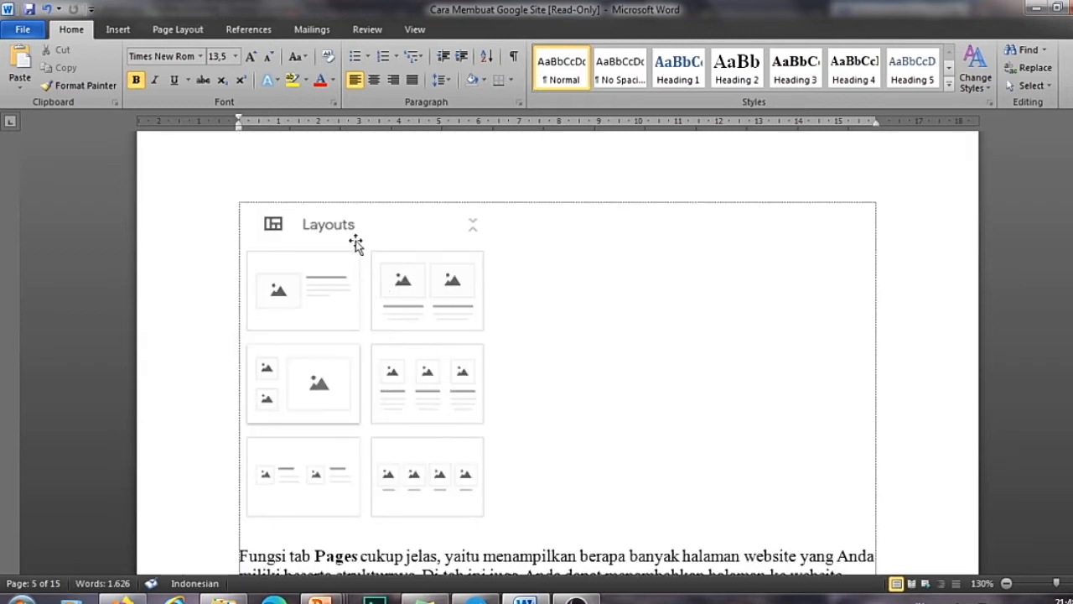
scroll(310, 361, "down", 1)
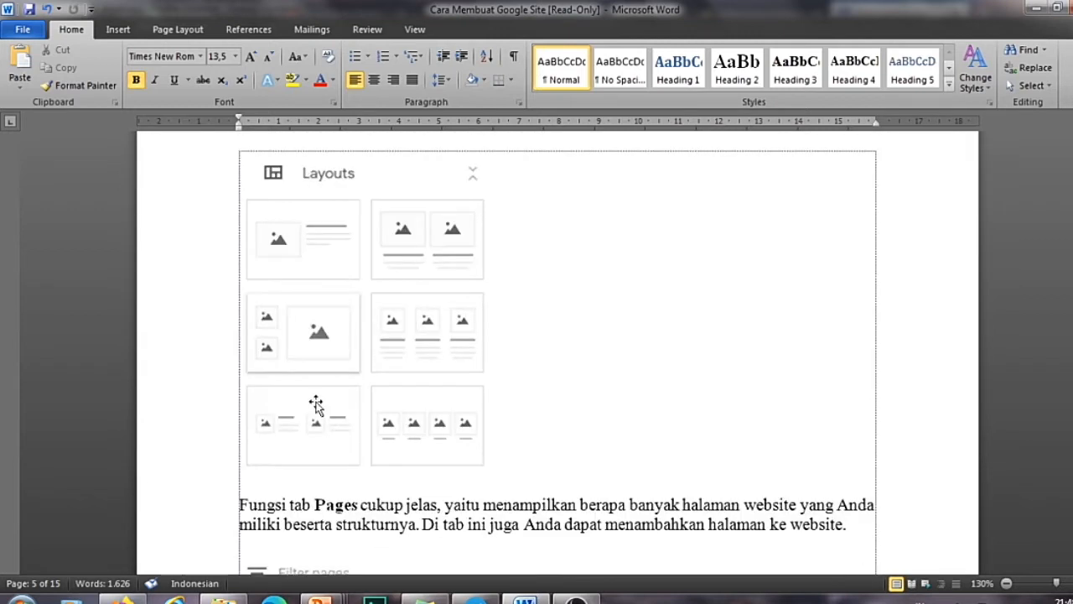
Switch to the Google Sites editor in Firefox and examine the insertable elements and the Tata letak layouts
left_click(121, 601)
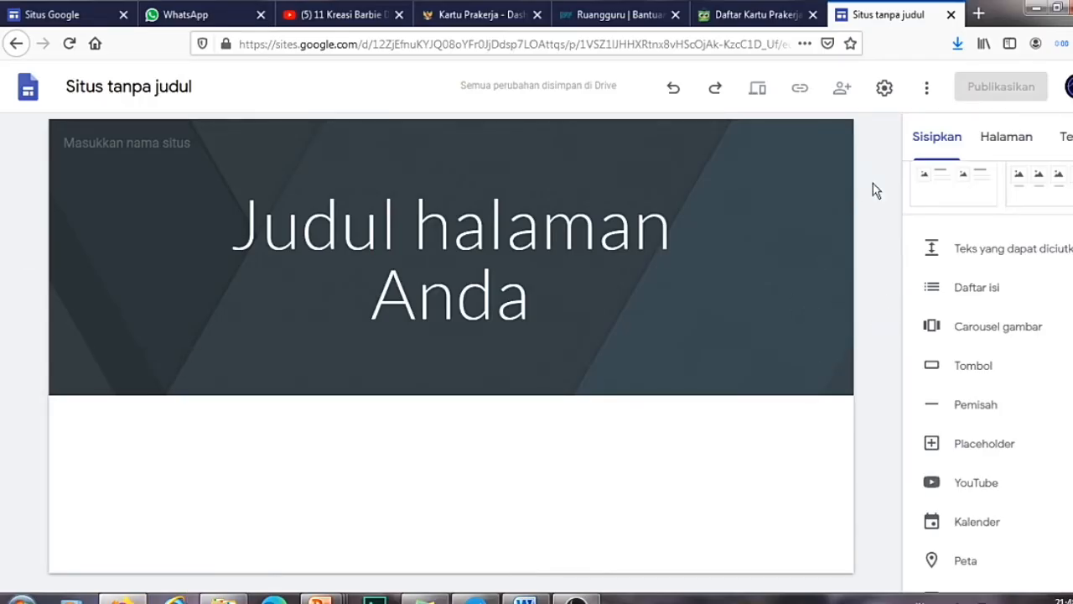
scroll(985, 335, "down", 4)
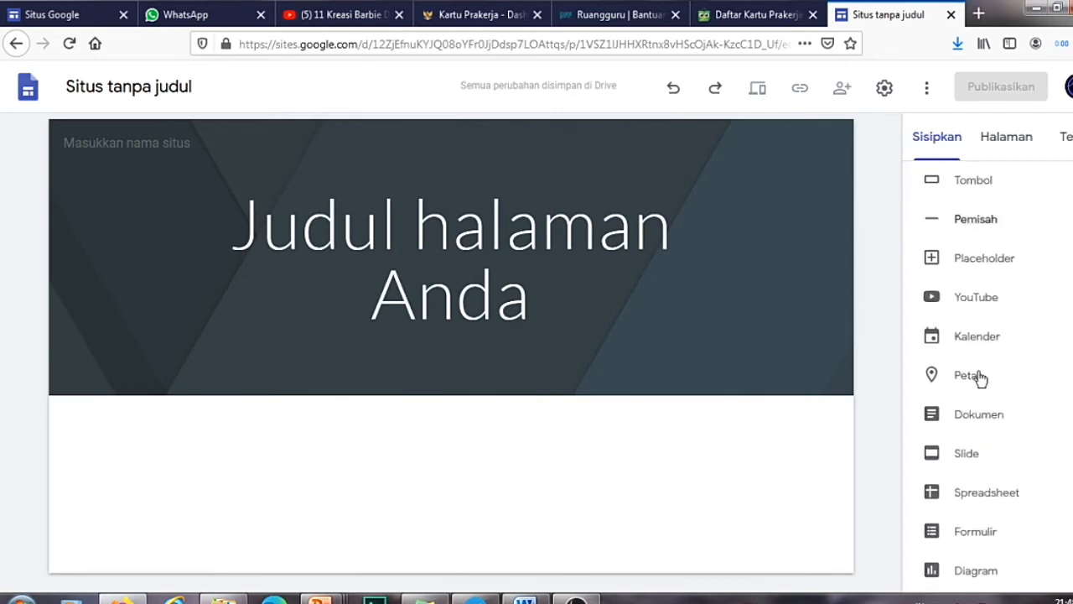
scroll(981, 378, "up", 7)
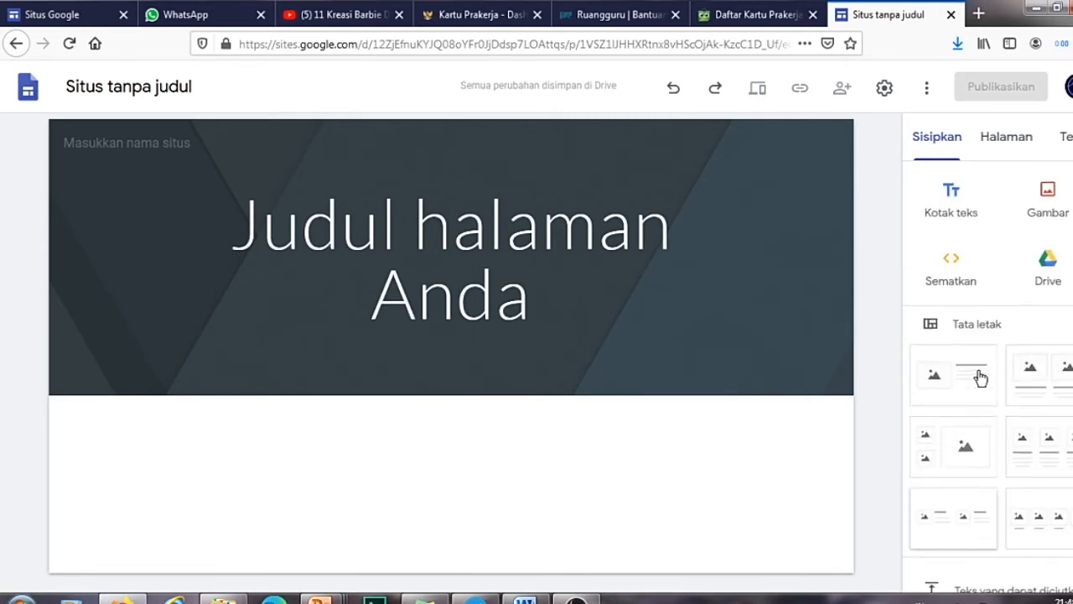
scroll(979, 370, "down", 2)
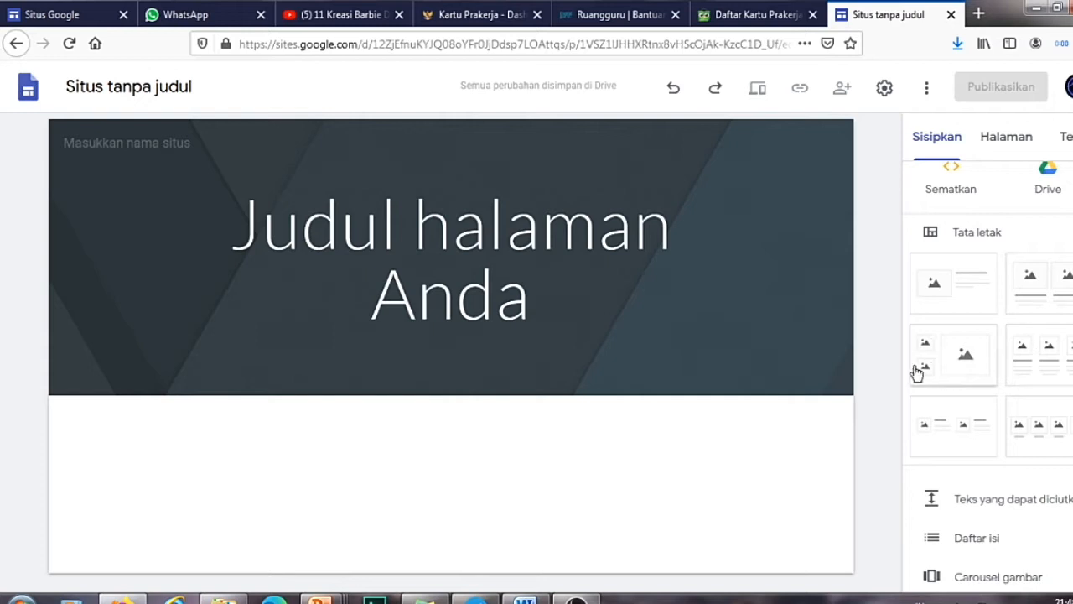
scroll(995, 405, "up", 1)
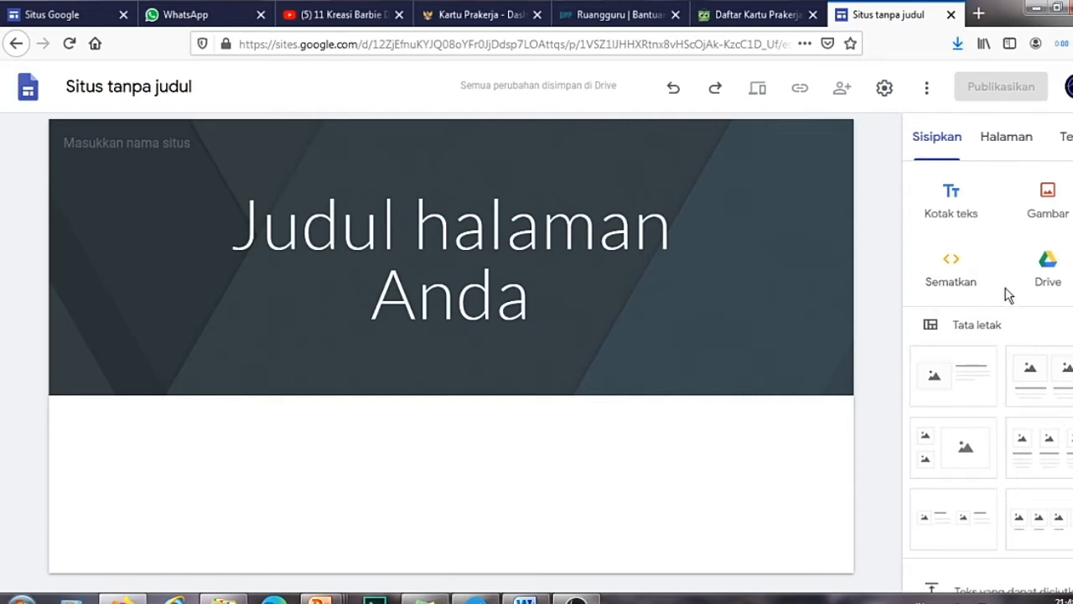
View the site's page list and look through the available themes, from Sederhana to Impresi
left_click(1003, 149)
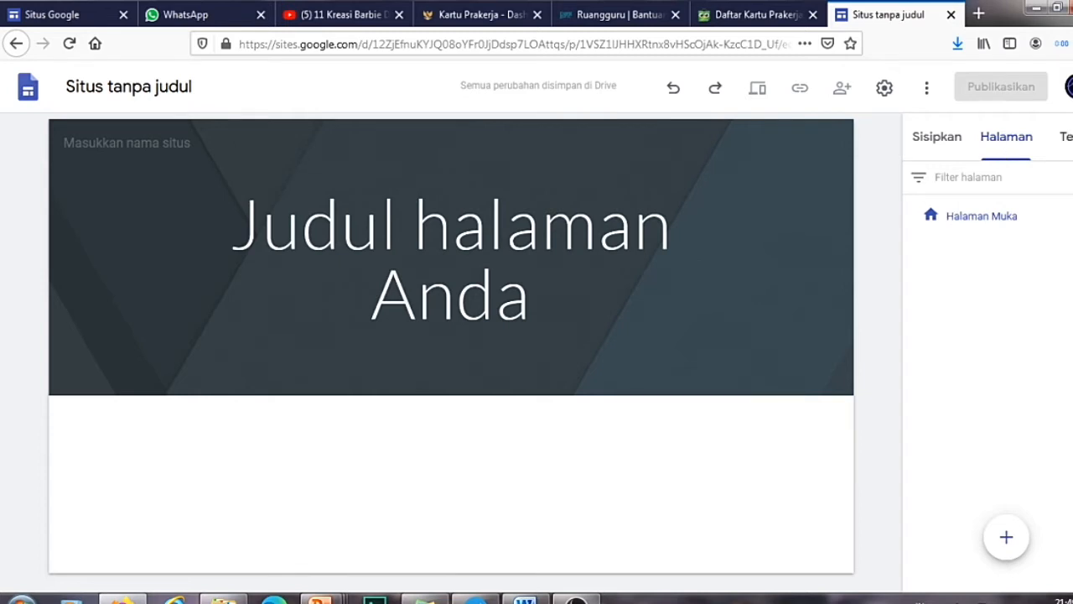
left_click(1067, 136)
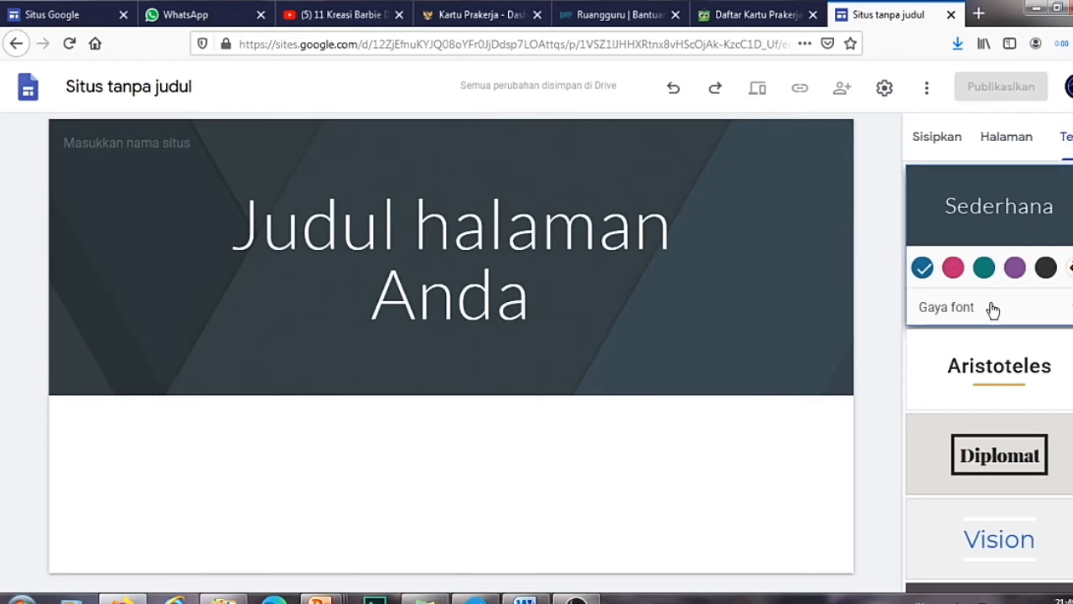
scroll(983, 305, "down", 2)
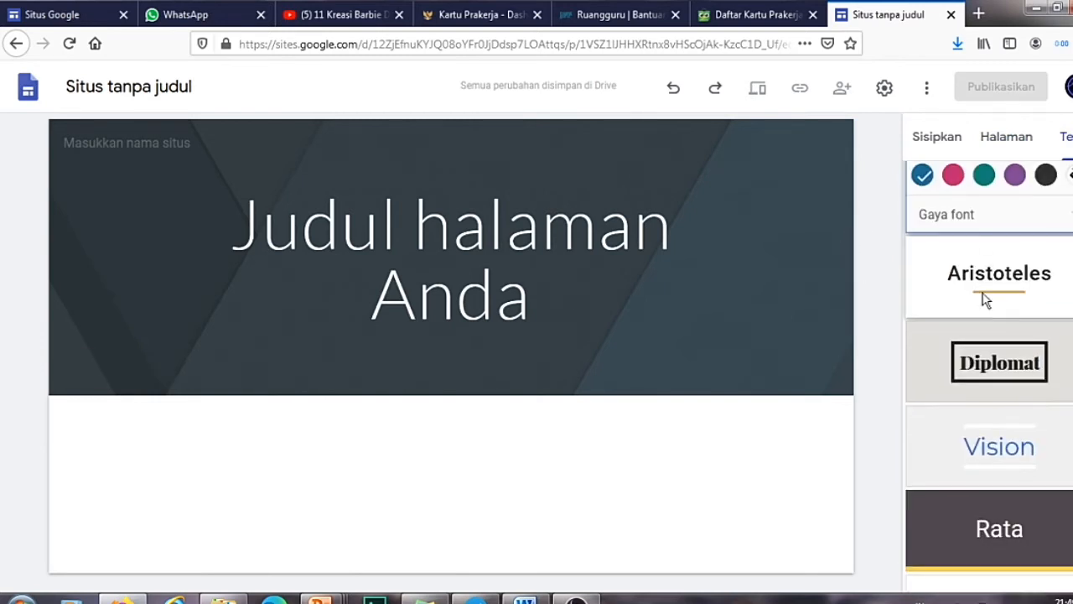
scroll(998, 356, "down", 1)
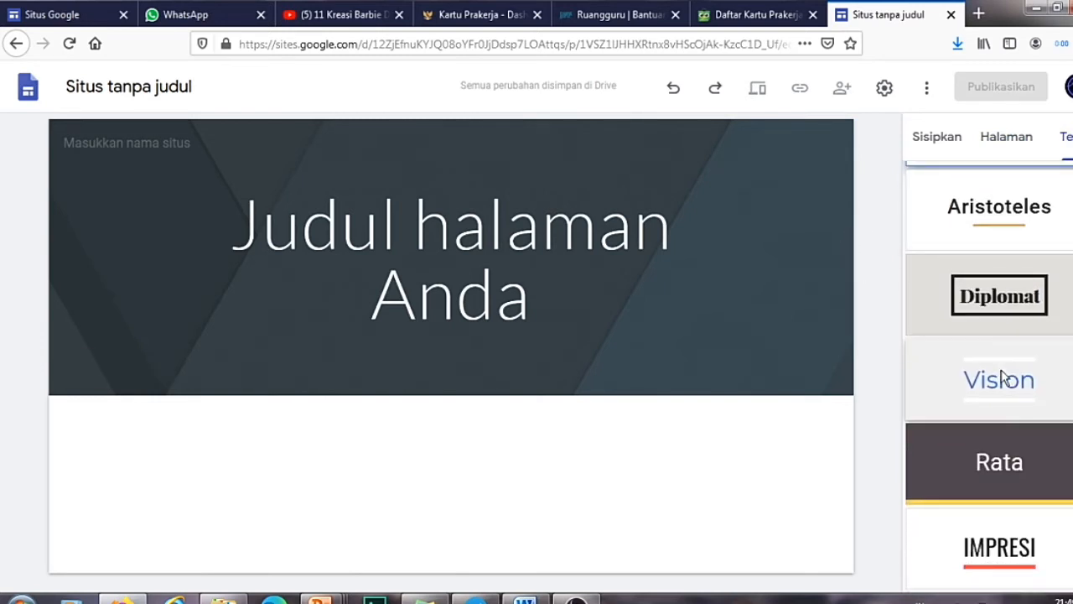
scroll(999, 369, "up", 3)
scroll(999, 339, "down", 3)
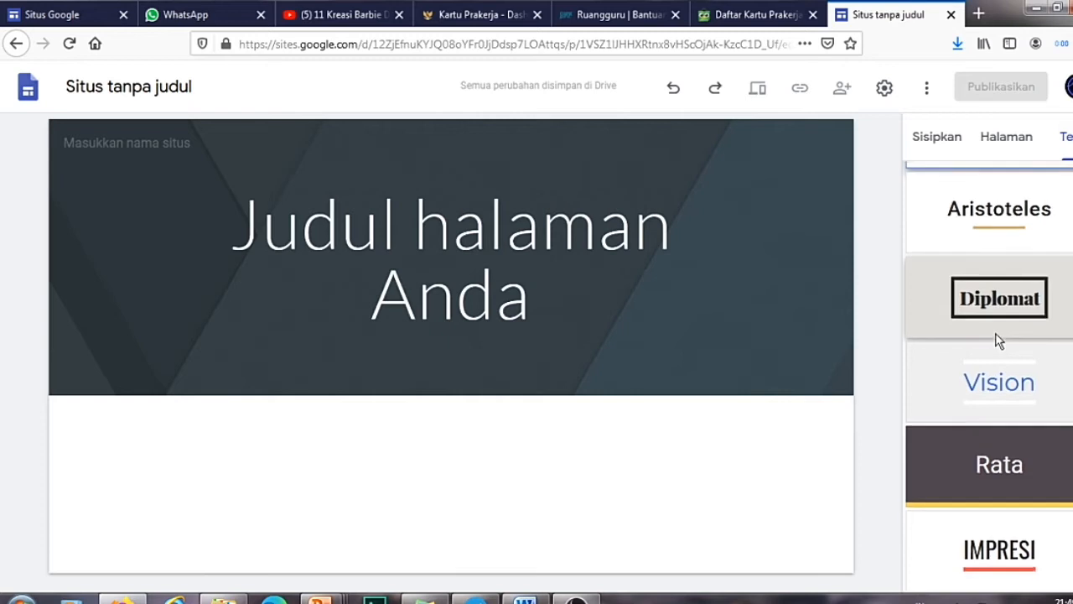
scroll(997, 336, "up", 3)
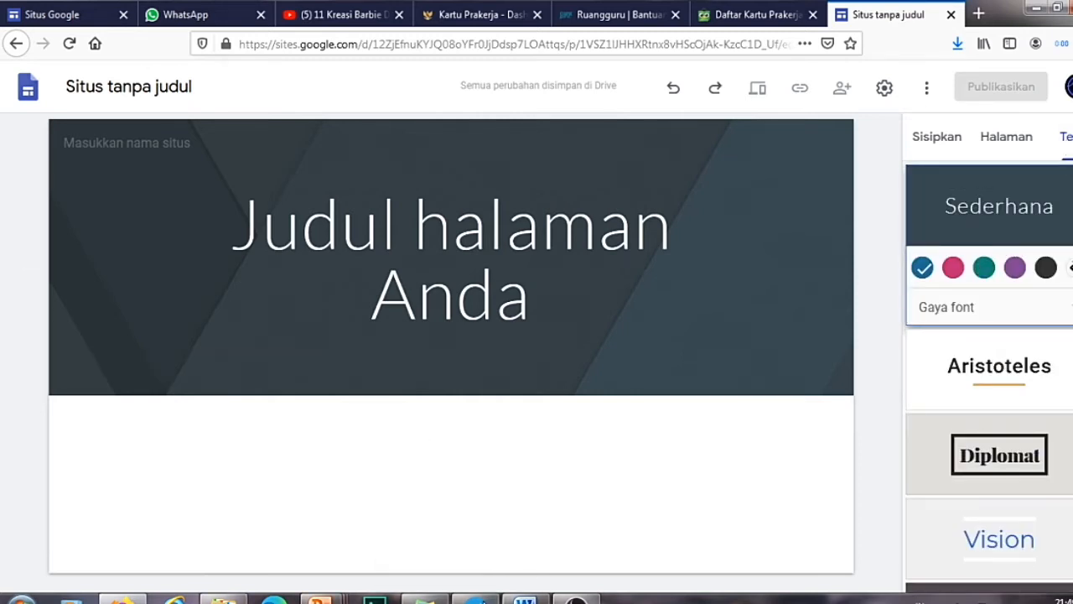
Return to the Word guide and read on through Pages, Themes and "4. Membuat Desain Website" to the illustration of editing the page title
left_click(525, 601)
scroll(494, 419, "down", 3)
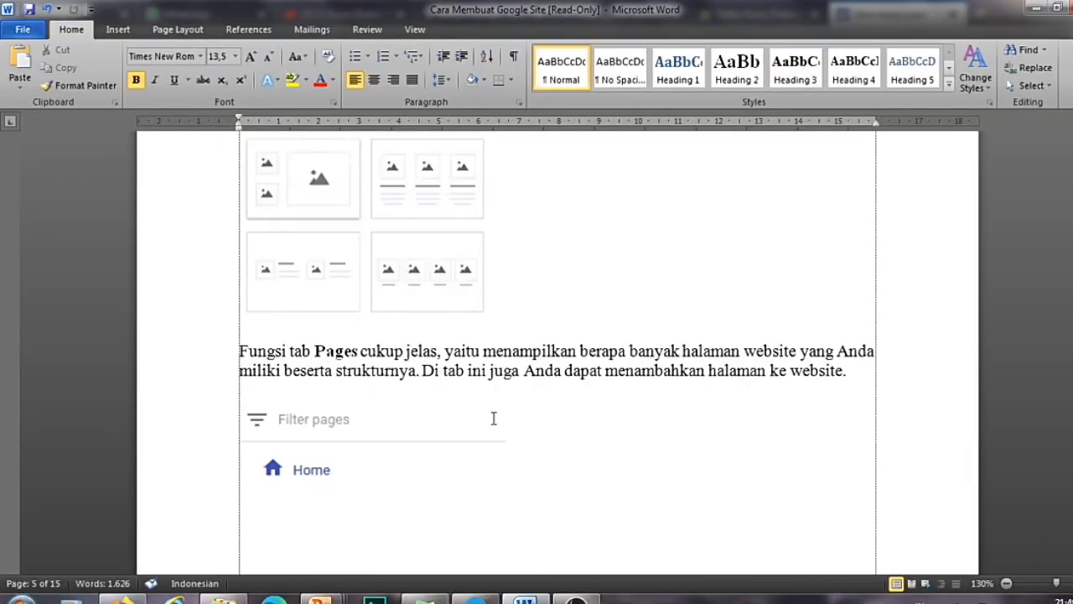
scroll(494, 419, "down", 5)
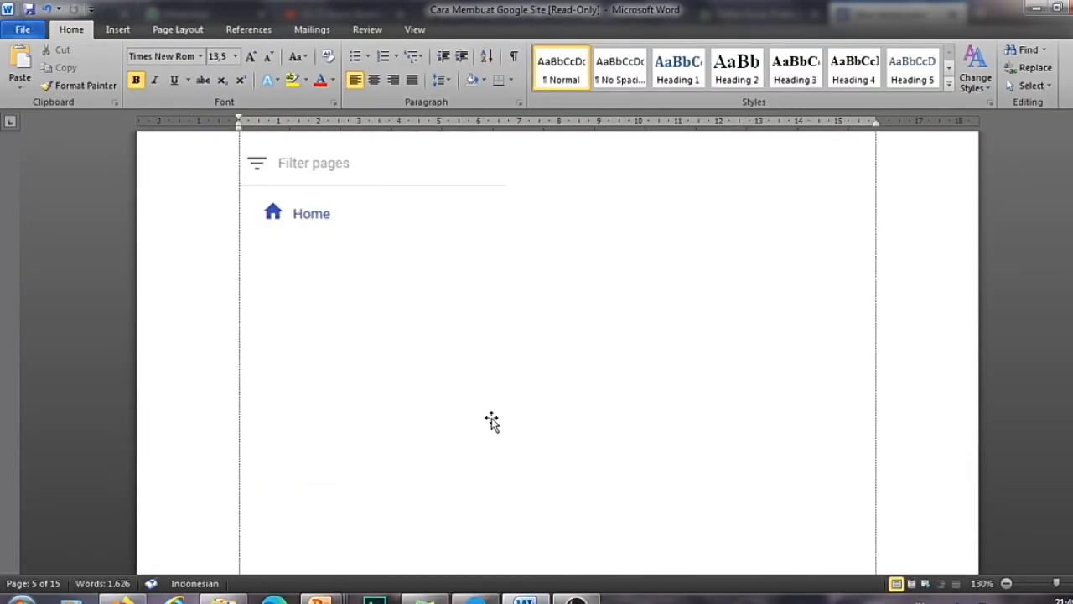
scroll(492, 421, "down", 5)
scroll(493, 418, "down", 8)
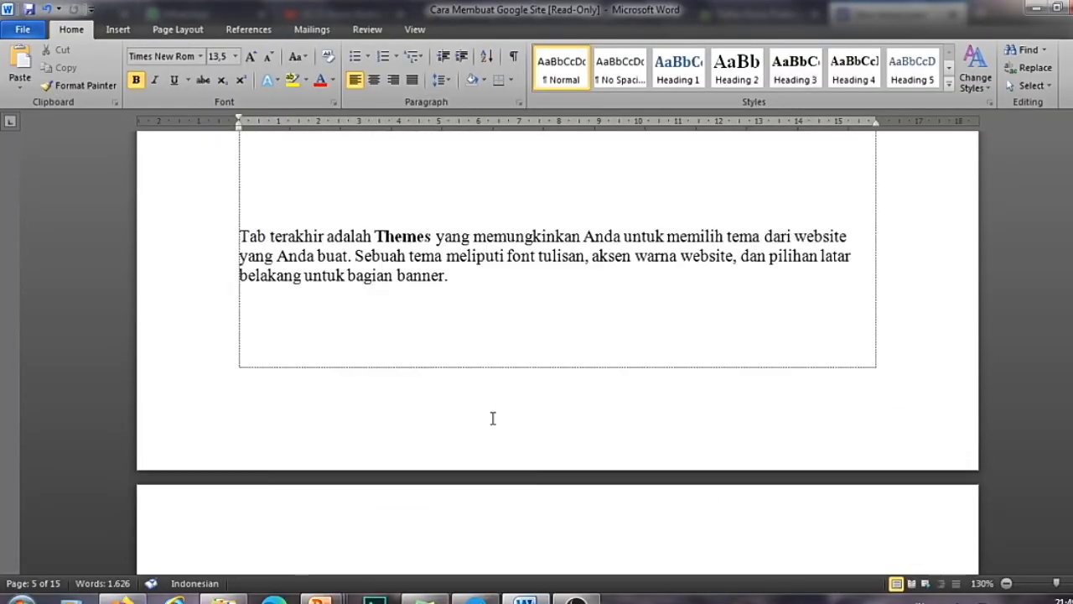
scroll(488, 419, "down", 10)
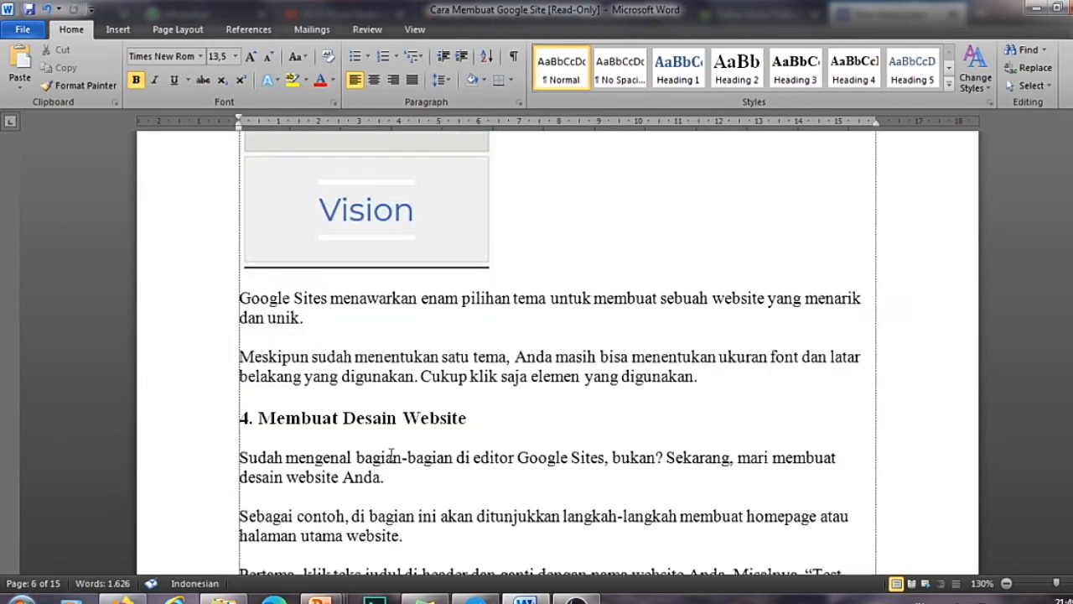
scroll(391, 453, "down", 4)
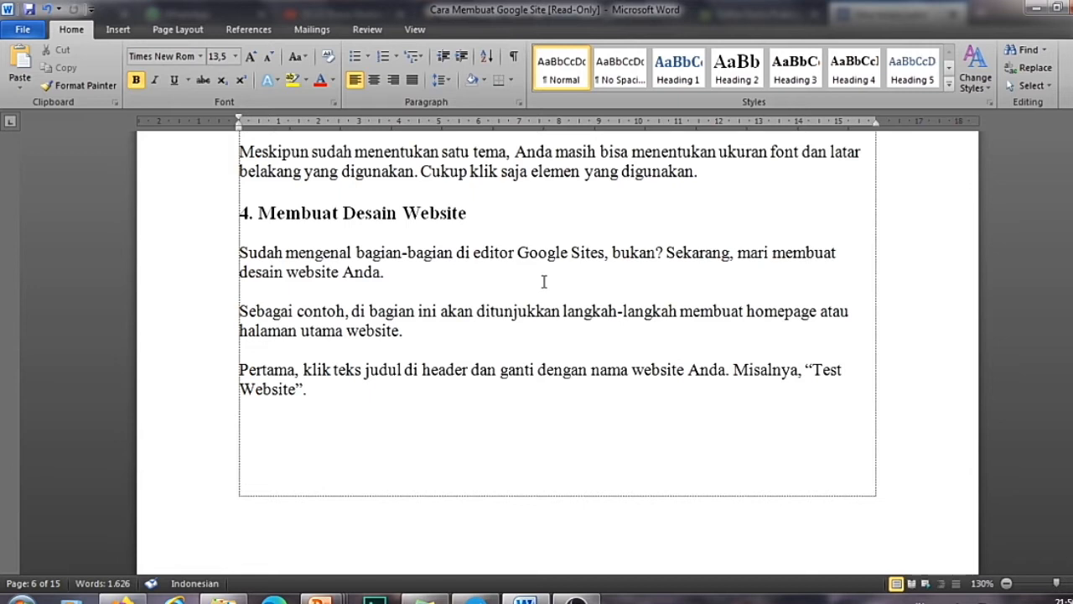
scroll(543, 281, "down", 2)
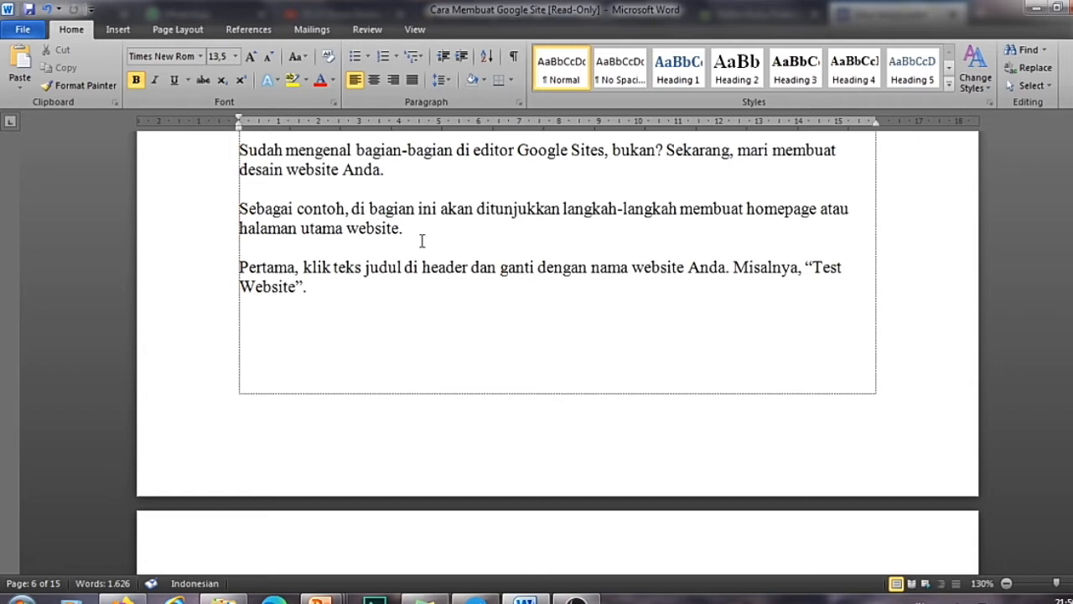
scroll(419, 242, "down", 1)
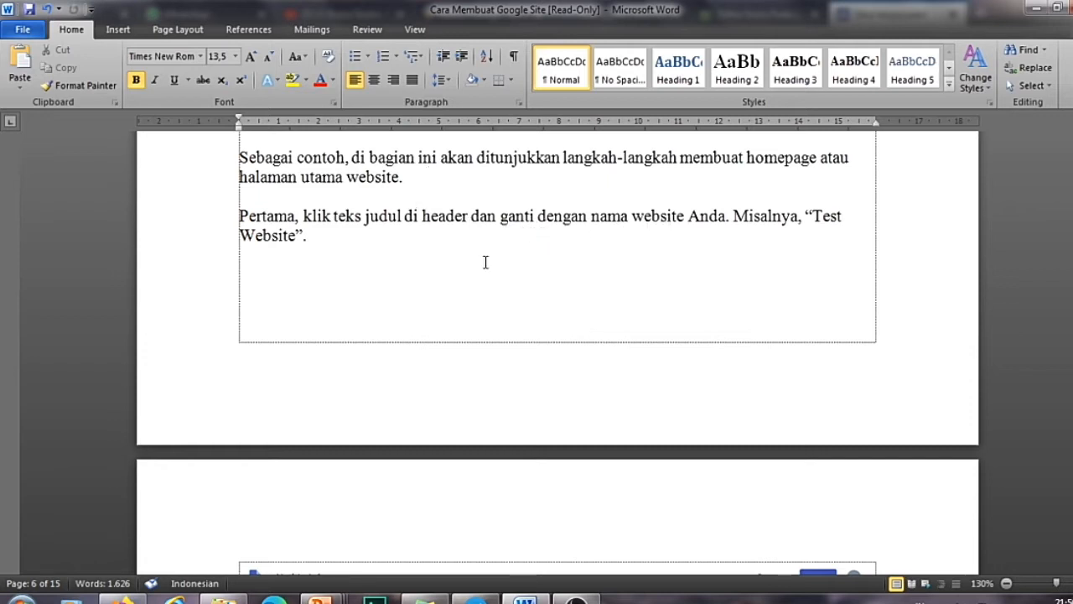
scroll(487, 261, "down", 6)
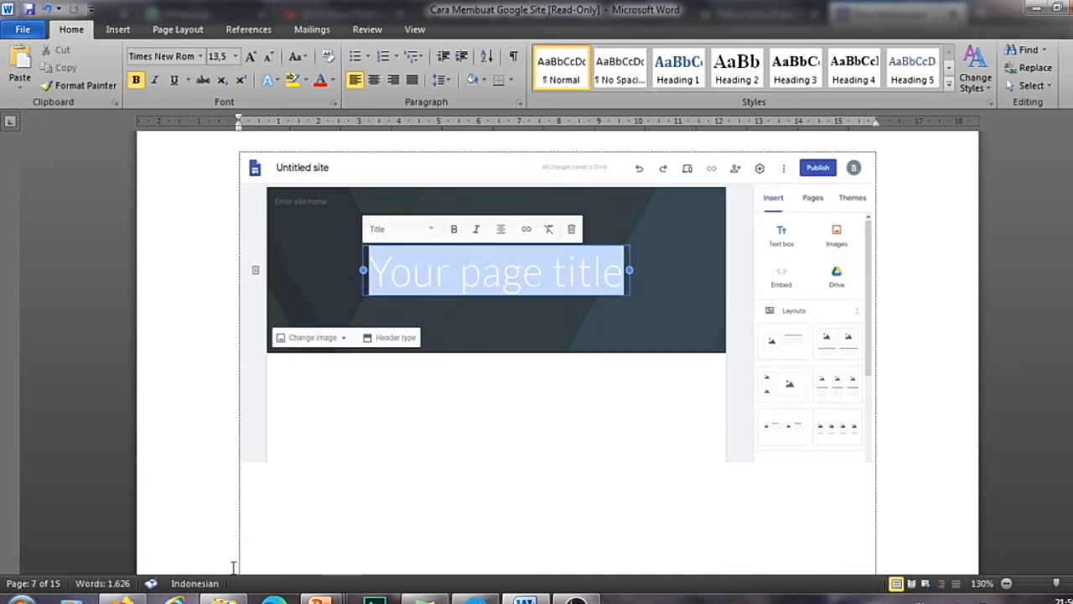
Switch to the Google Sites editor in Firefox and replace the header's page title with "Aku Site"
left_click(123, 599)
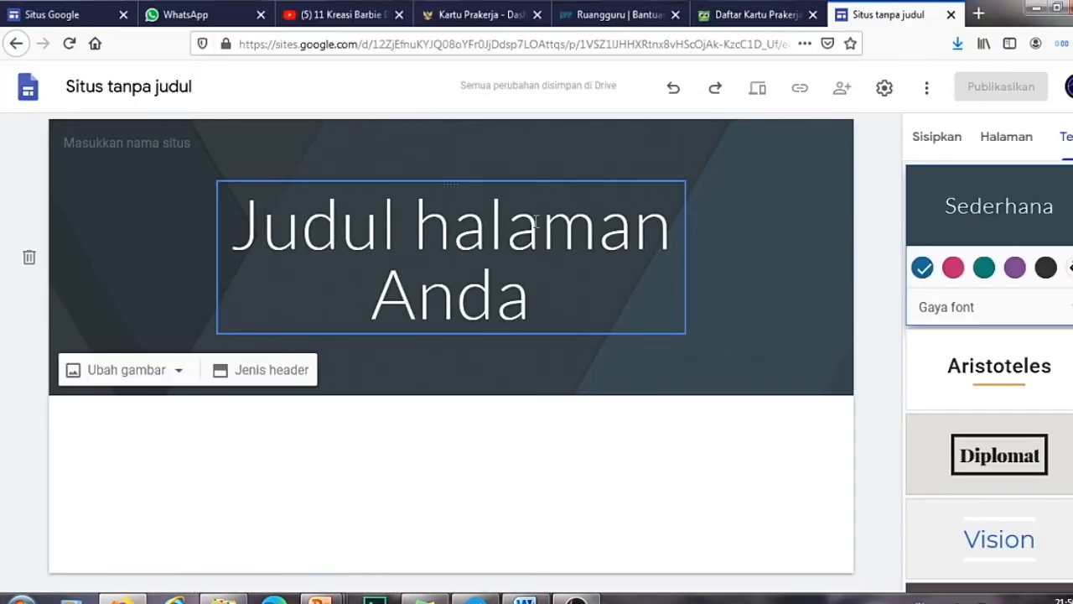
left_click(457, 244)
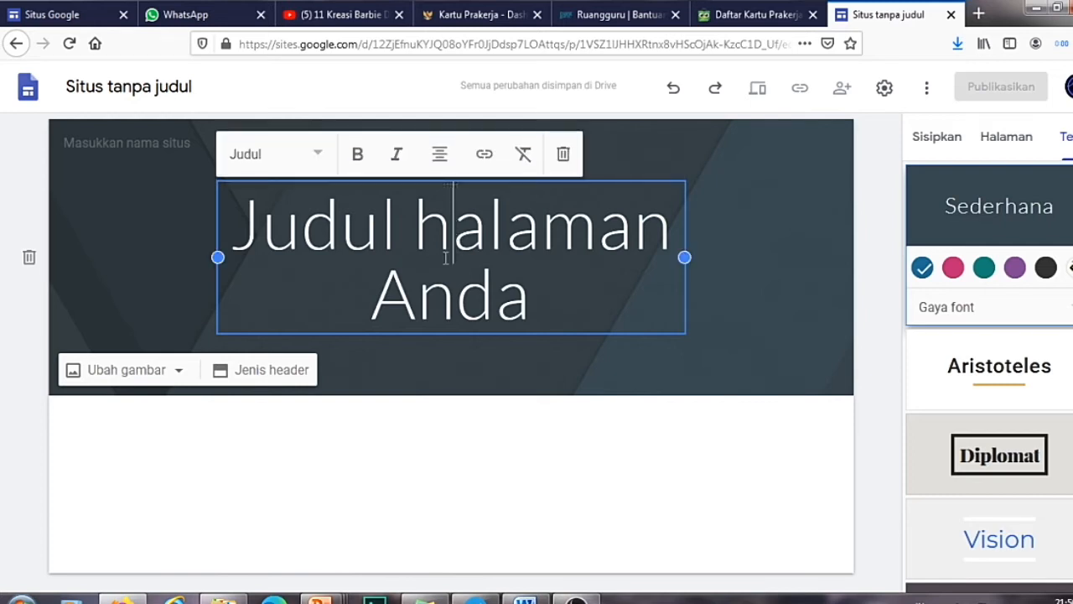
key("ctrl+a")
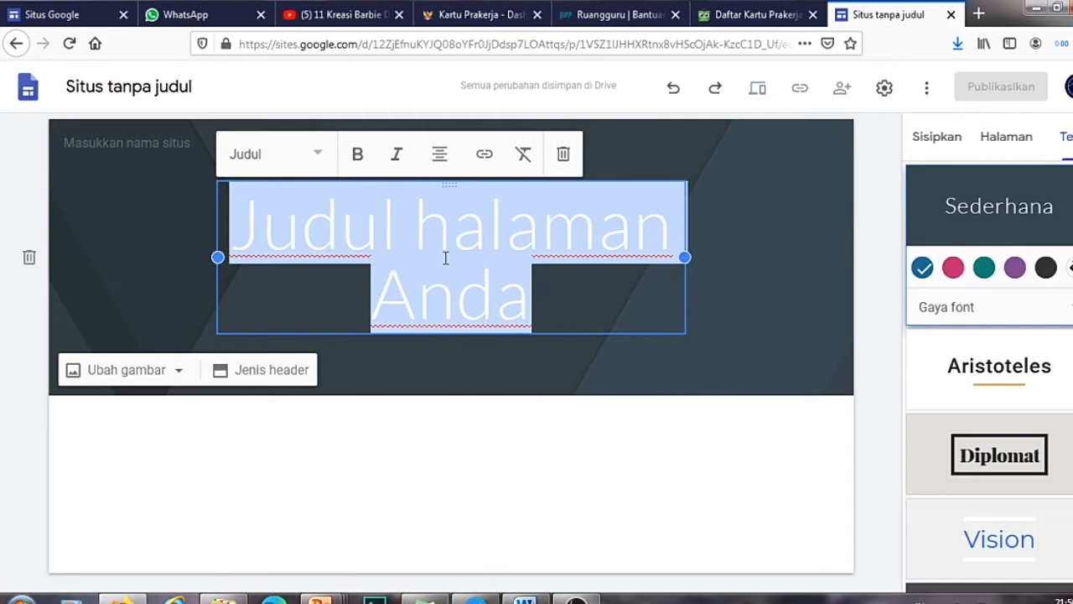
type("aku")
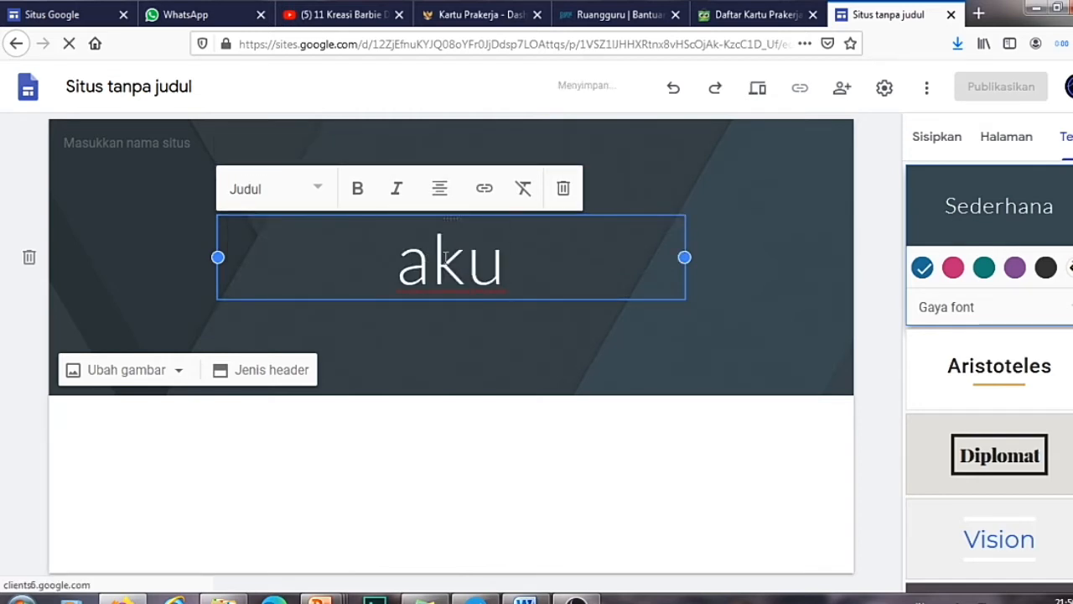
key("BackSpace")
key("BackSpace")
key("BackSpace")
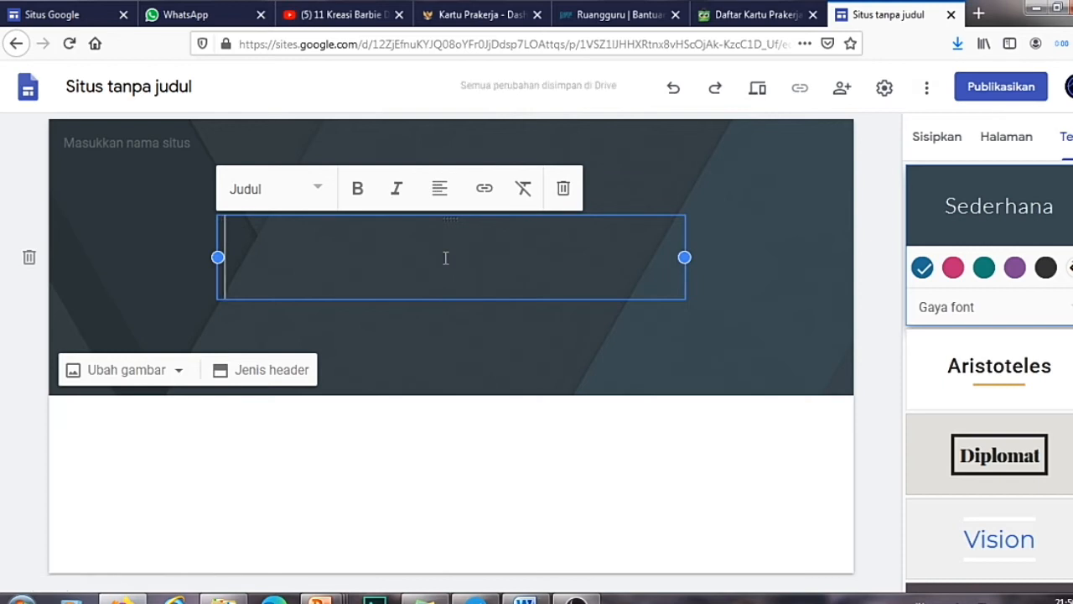
type("Aku")
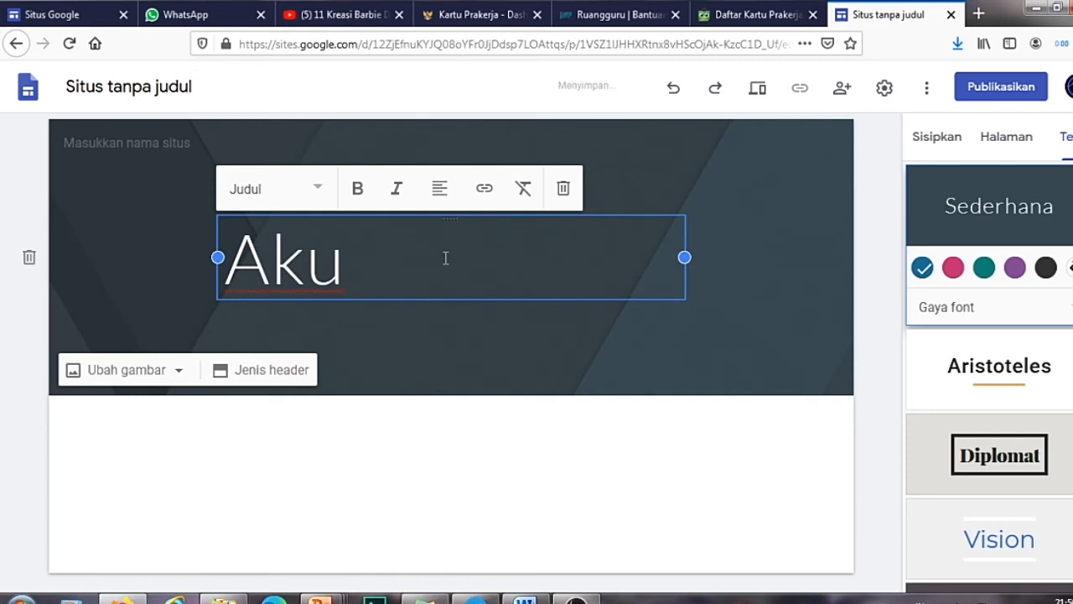
type(" Si")
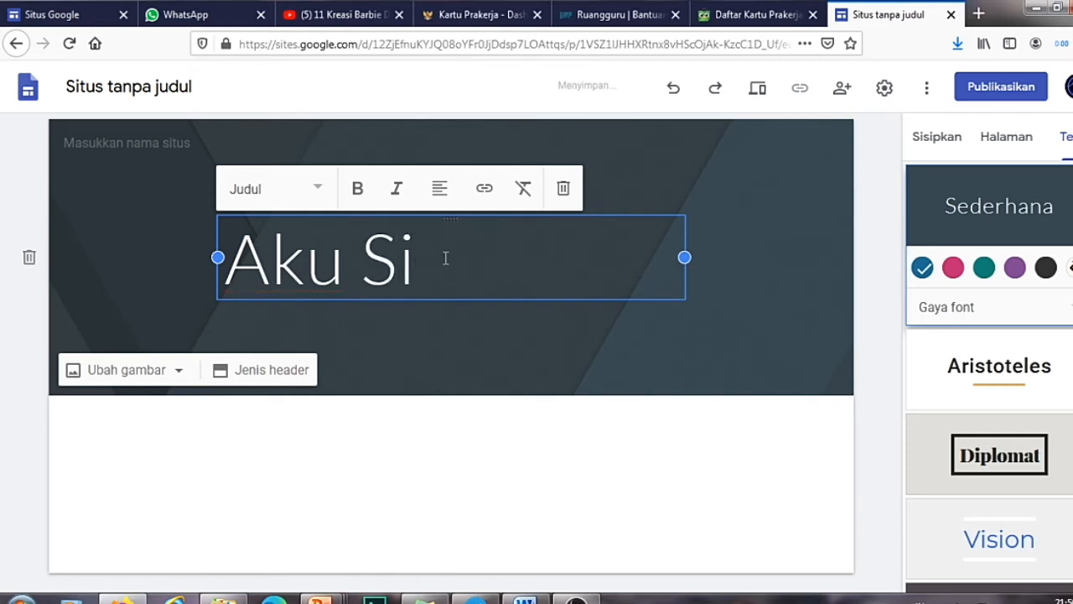
type("te")
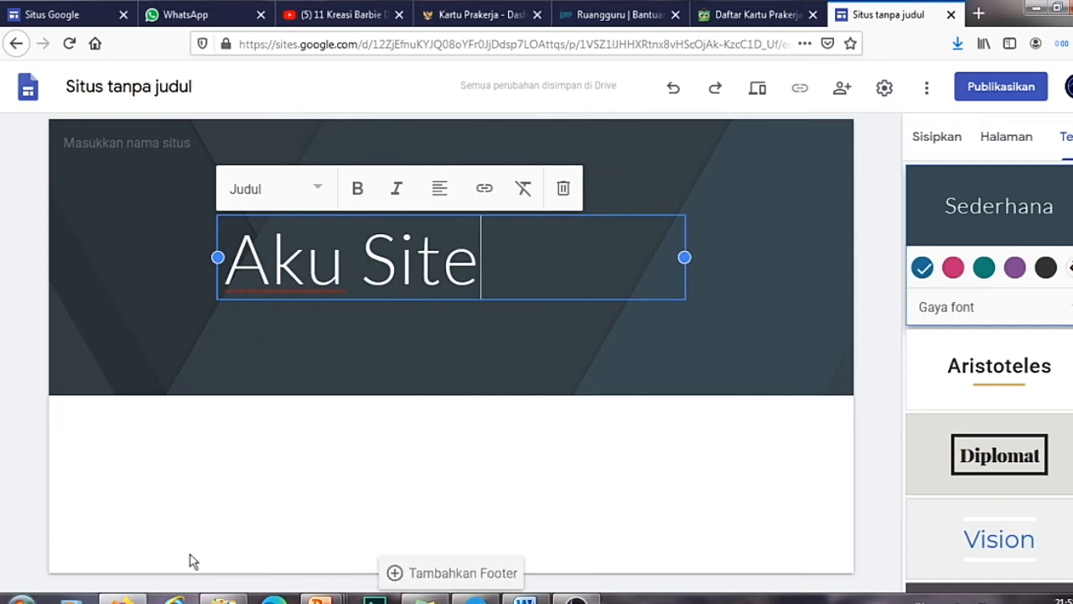
Try the Teks normal style on the whole header title and set it back to the large Judul style
left_click_drag(479, 267, 240, 270)
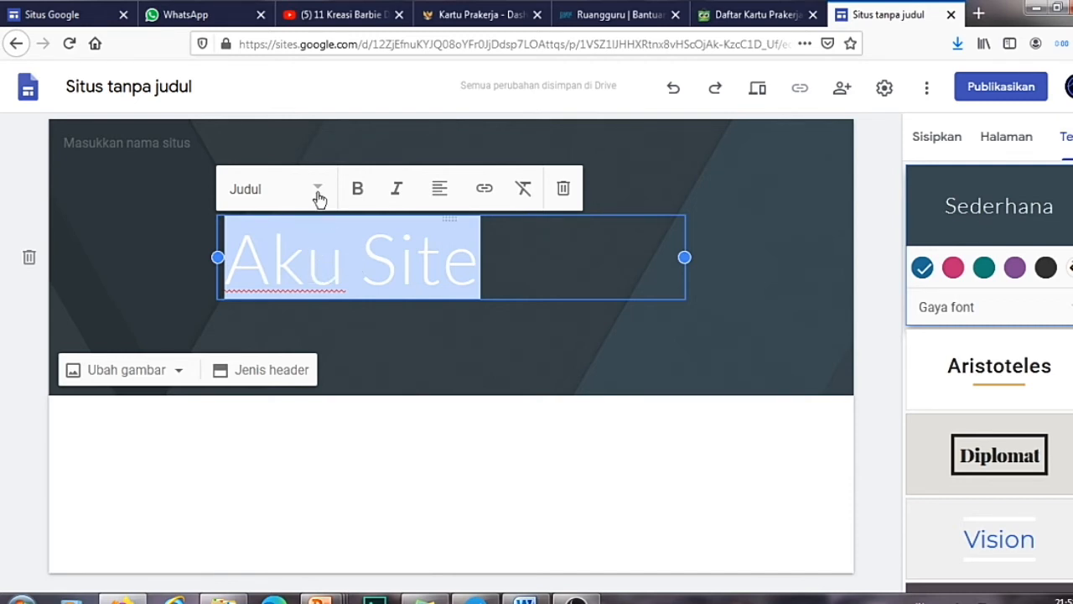
left_click(261, 191)
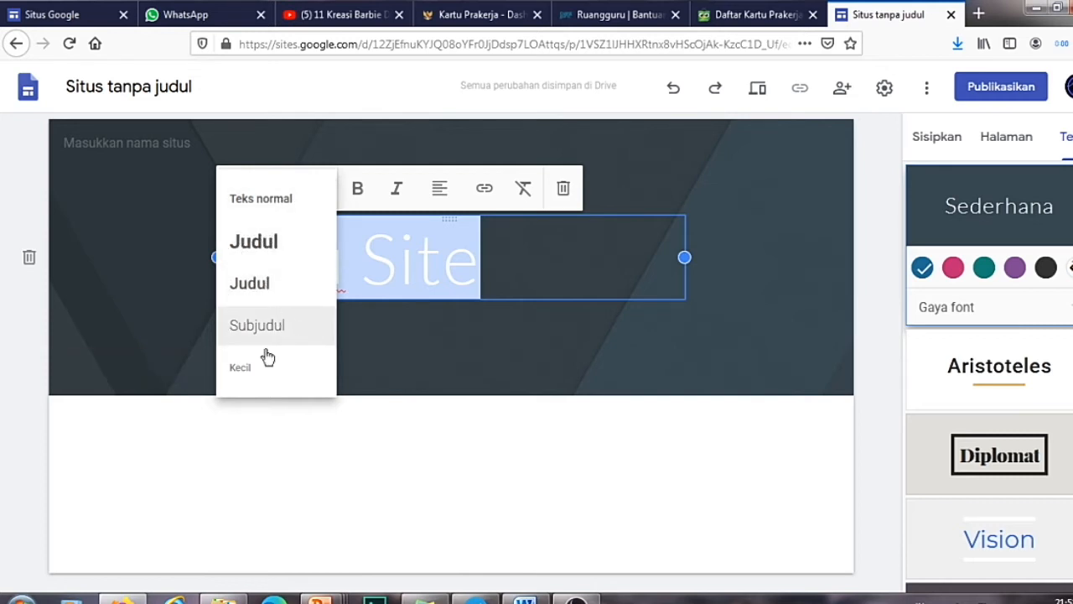
left_click(277, 205)
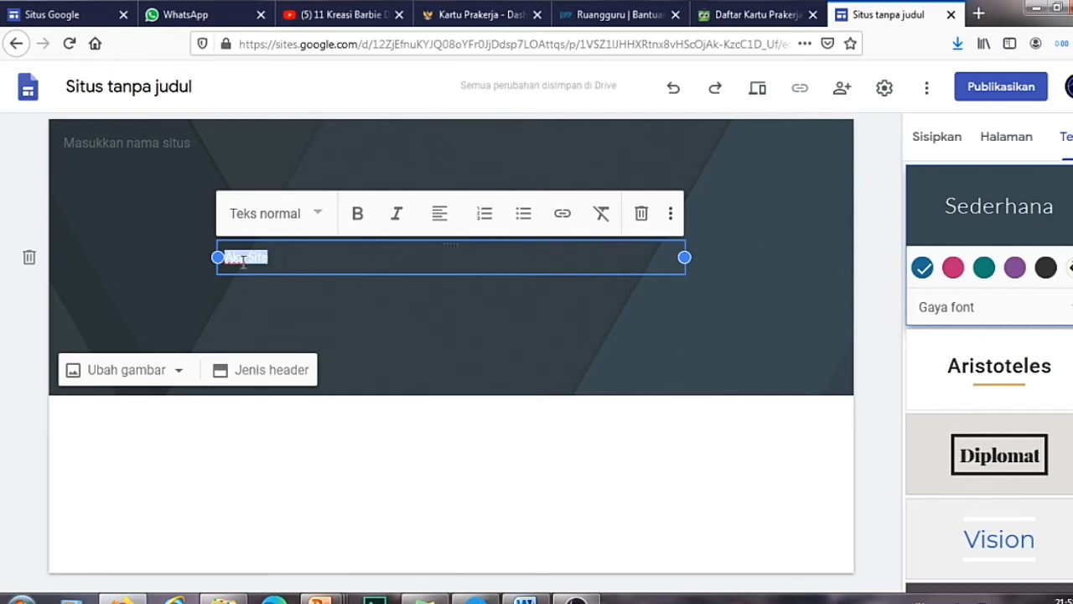
left_click(283, 215)
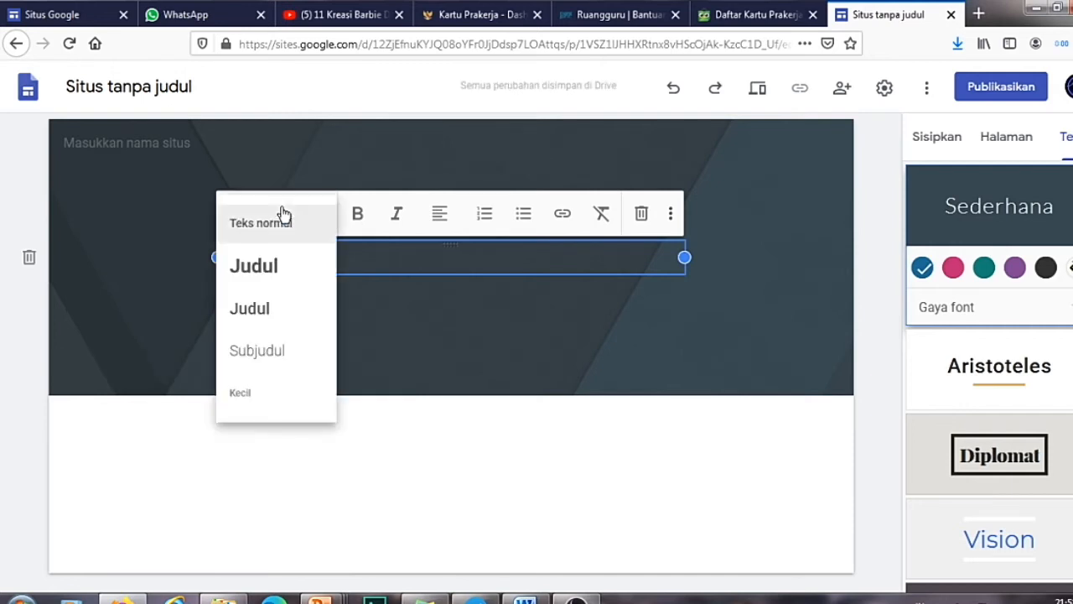
left_click(243, 274)
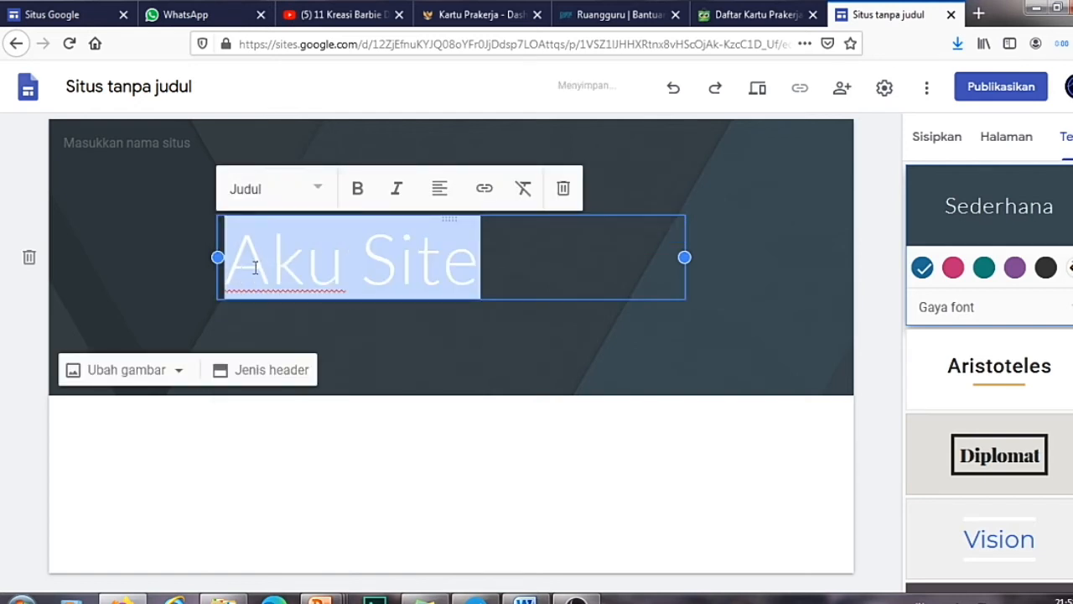
Try the smaller Judul, Subjudul and Kecil styles on the header title and set it back to the large Judul style
left_click(282, 201)
left_click(252, 283)
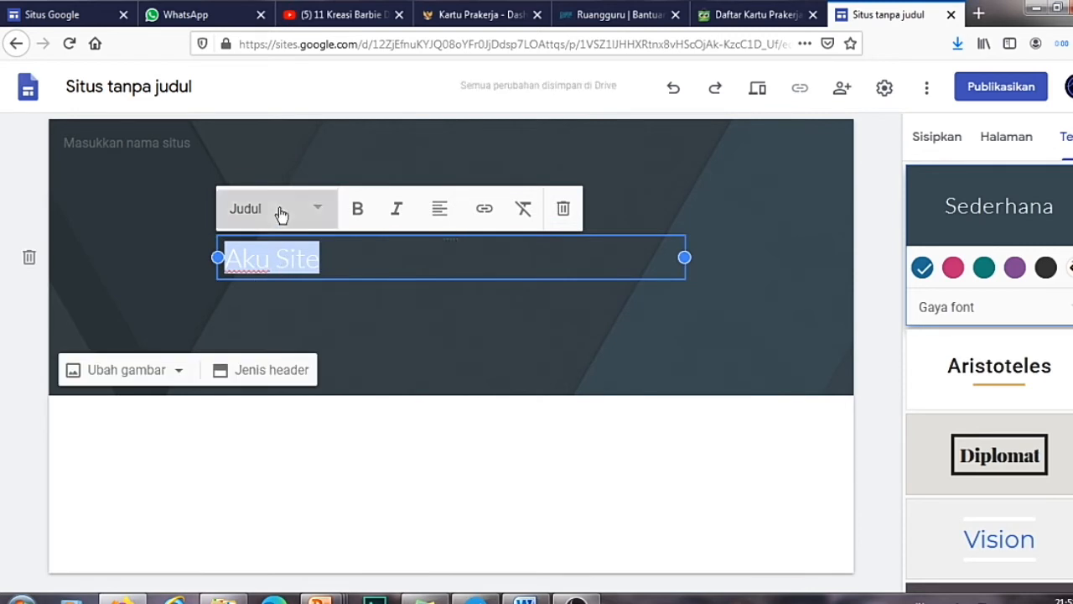
left_click(282, 213)
left_click(280, 354)
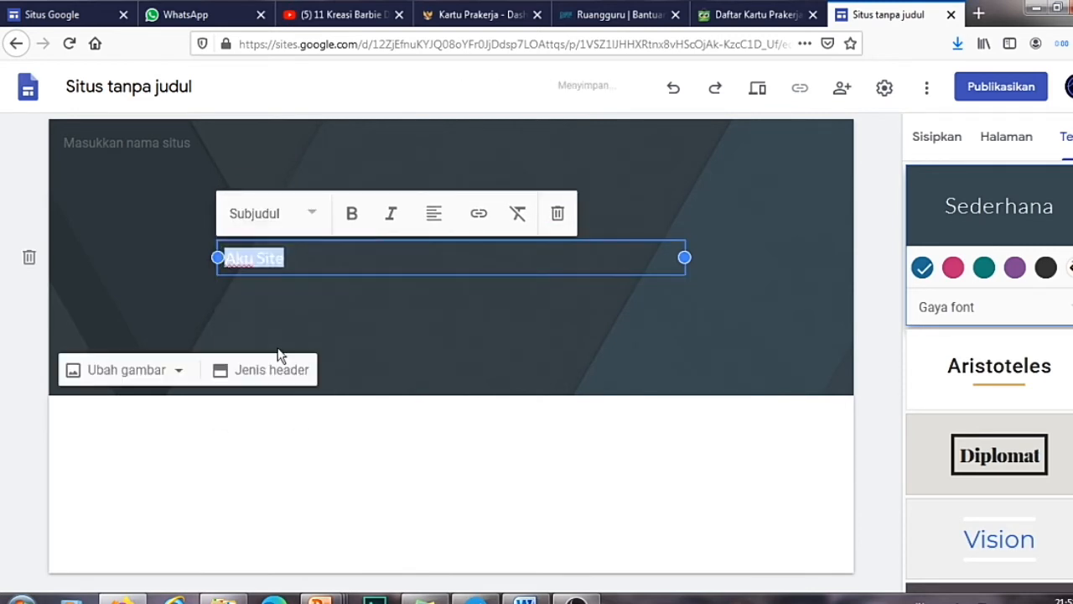
left_click(283, 219)
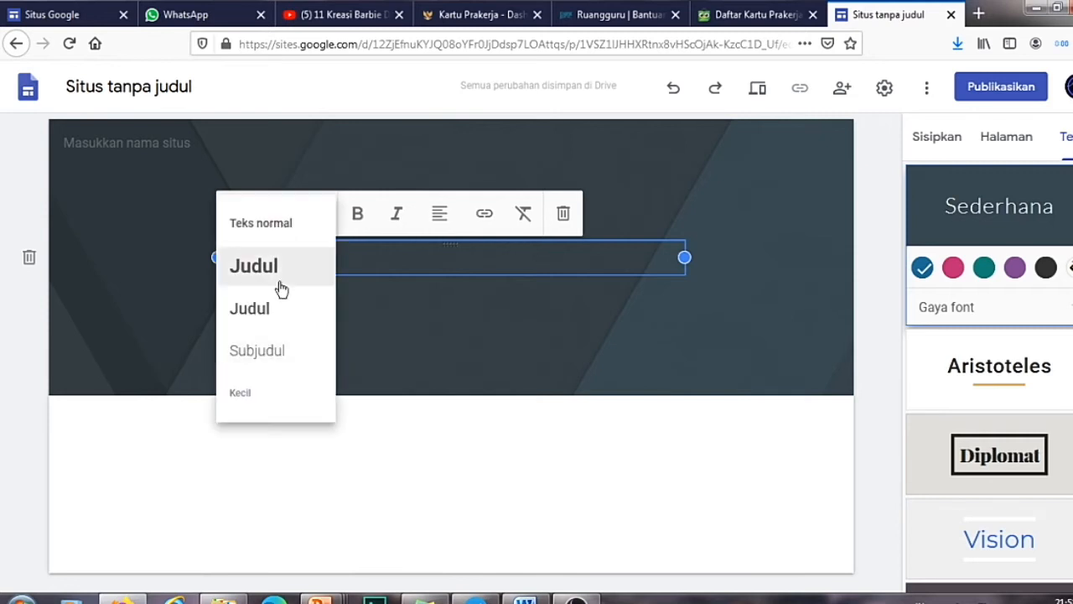
left_click(243, 394)
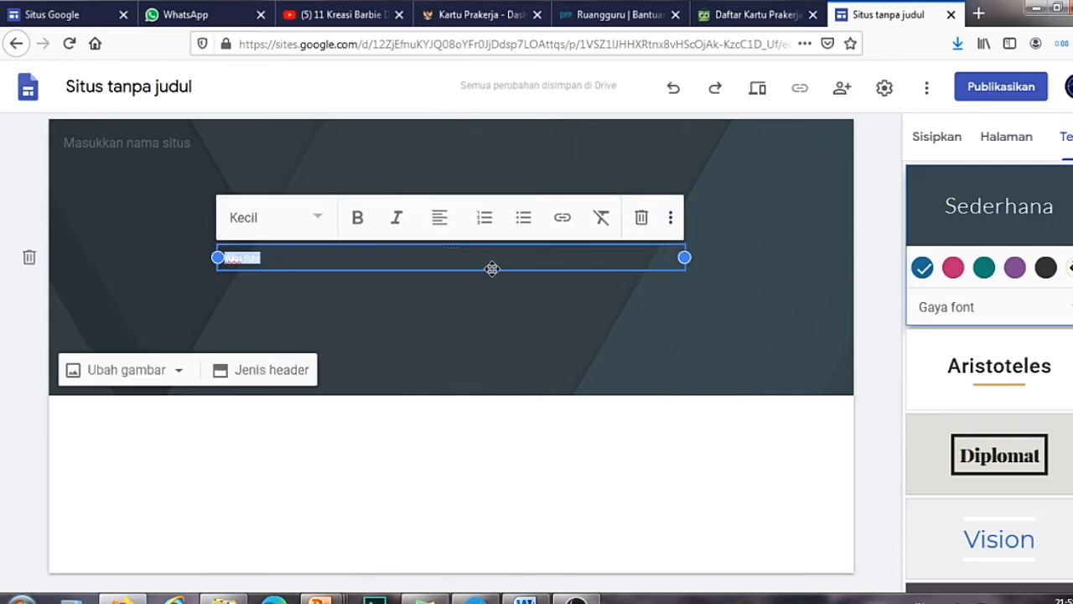
left_click(271, 226)
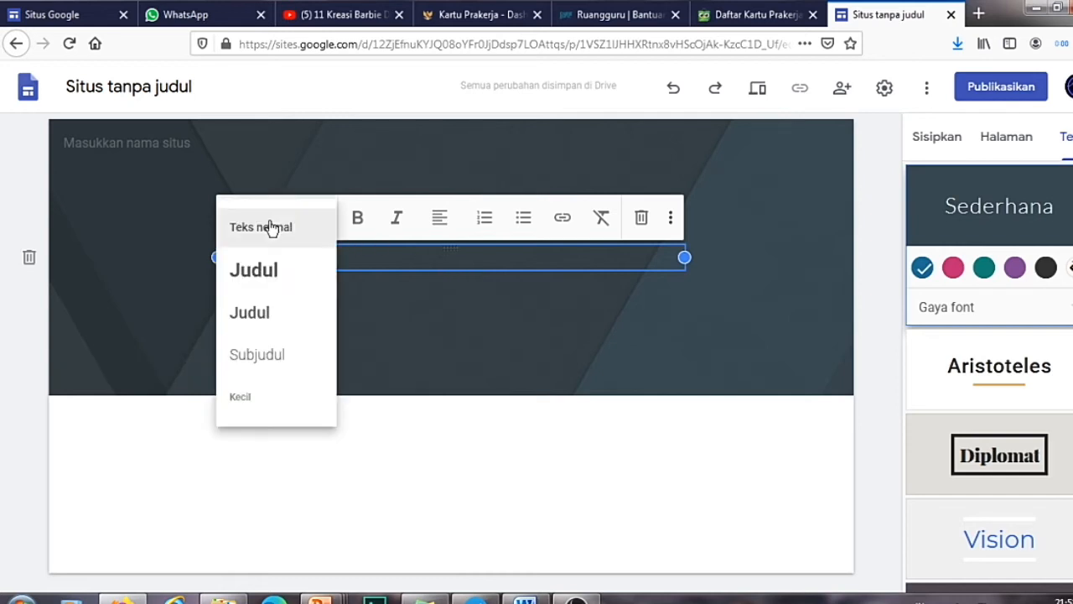
left_click(255, 278)
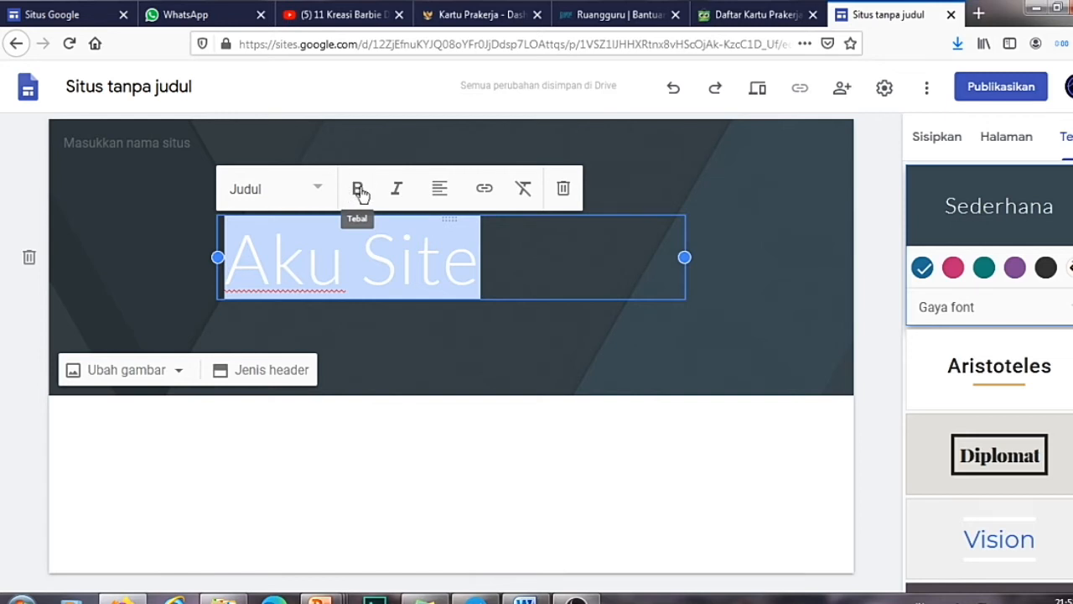
Make the header title "Aku Site" bold and italic
left_click(359, 190)
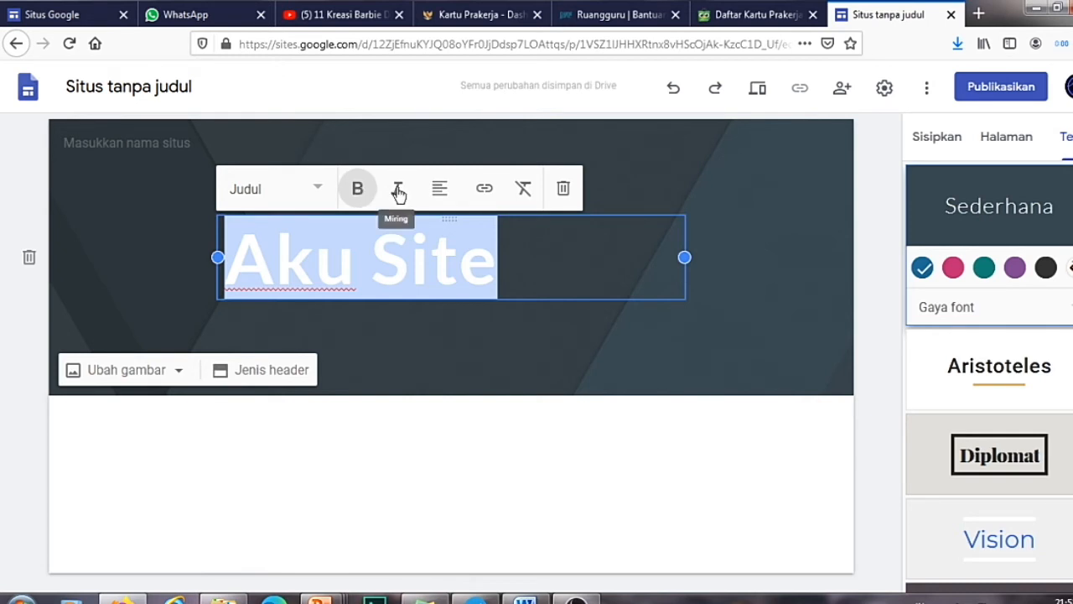
left_click(399, 191)
left_click(400, 192)
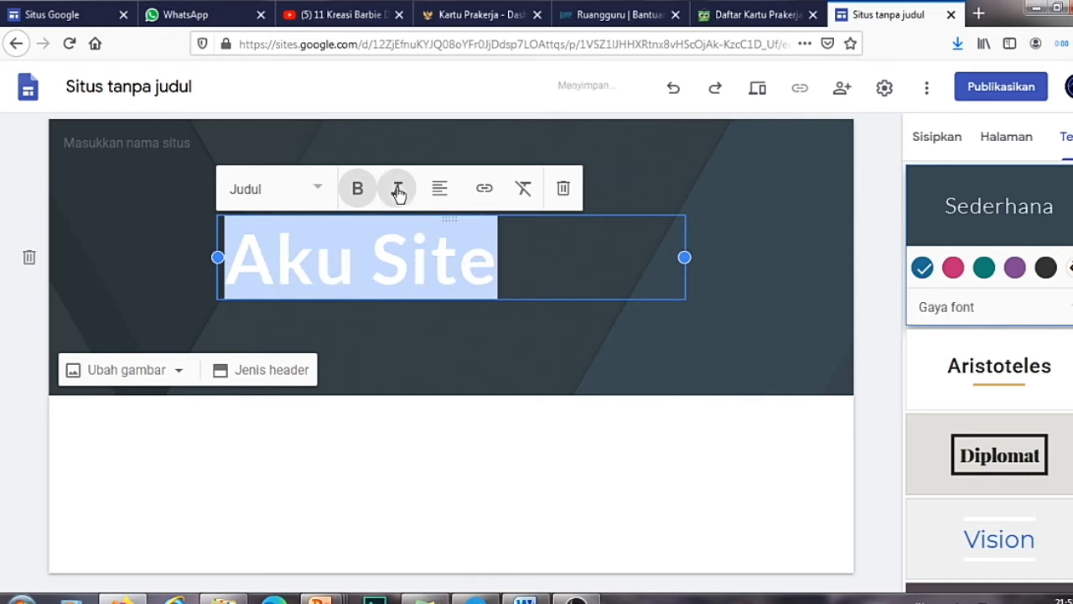
left_click(399, 192)
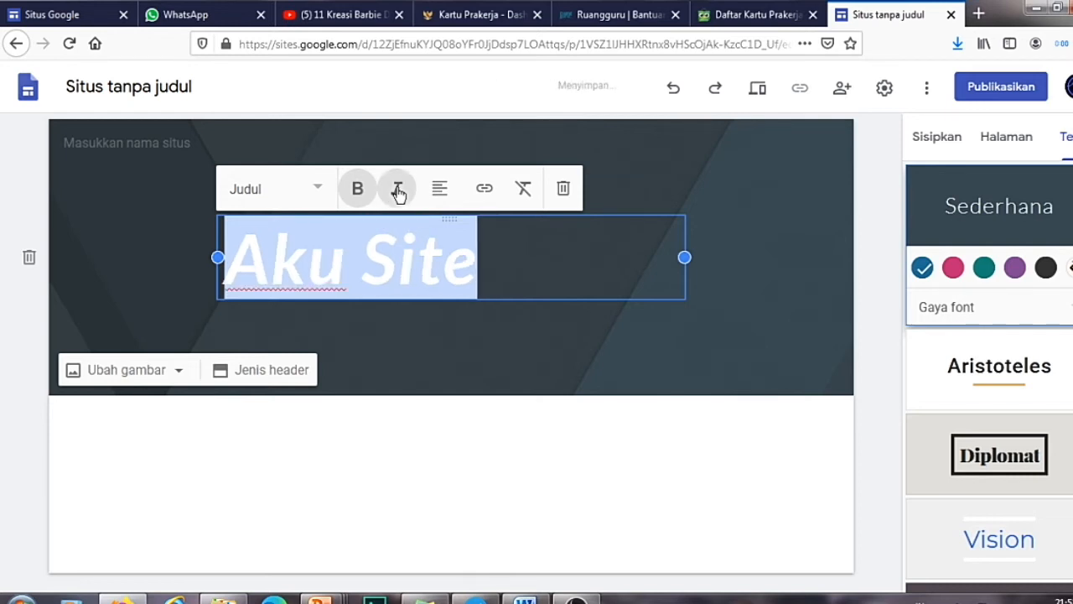
Try centred, right and justified alignment on the header title and settle on centred
left_click(442, 192)
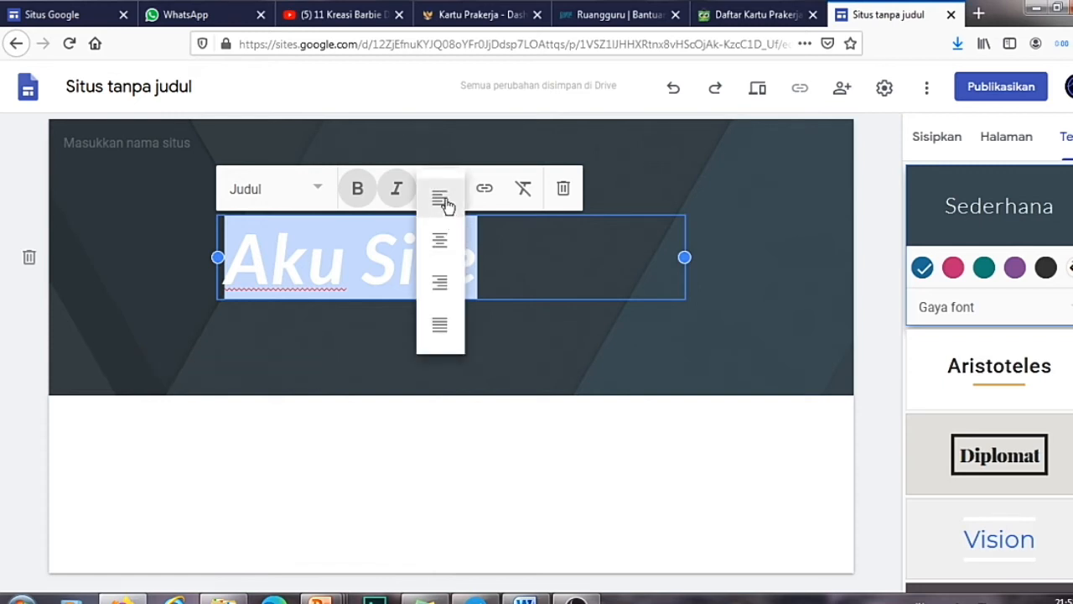
left_click(439, 242)
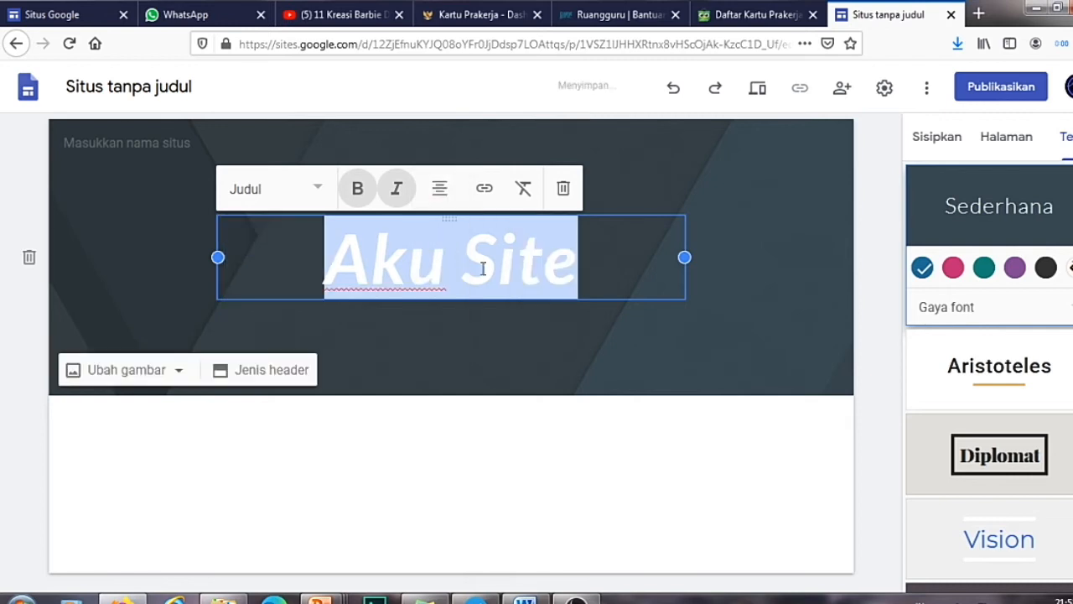
left_click(442, 195)
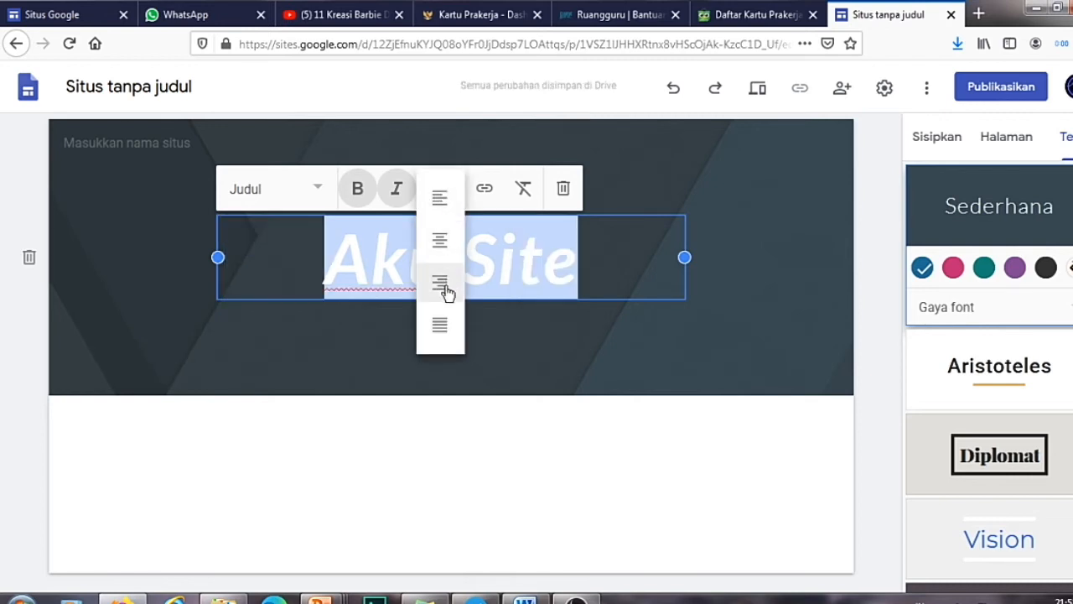
left_click(441, 284)
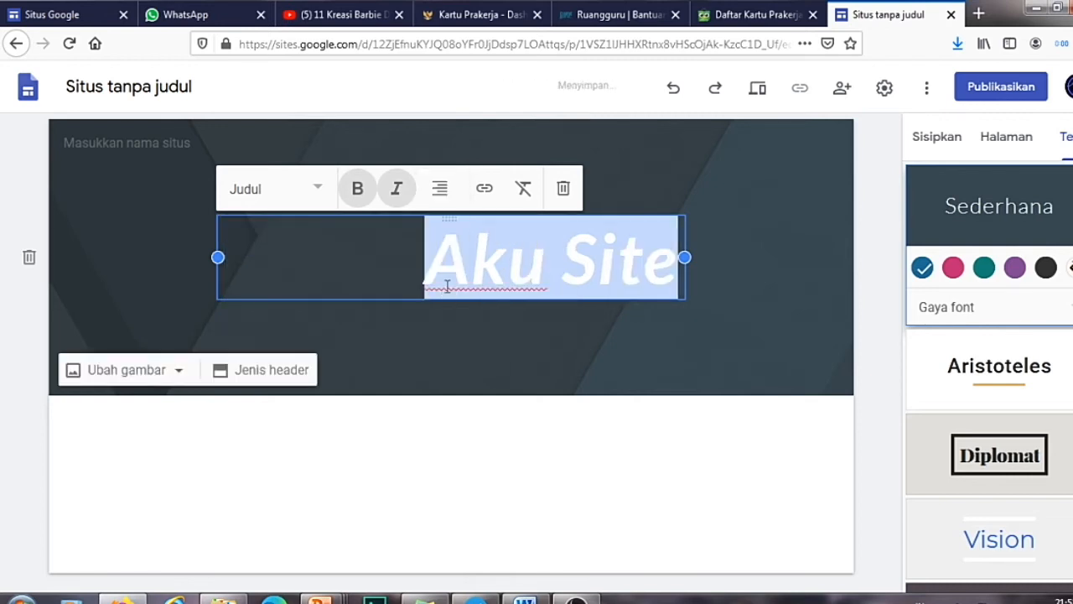
left_click(441, 195)
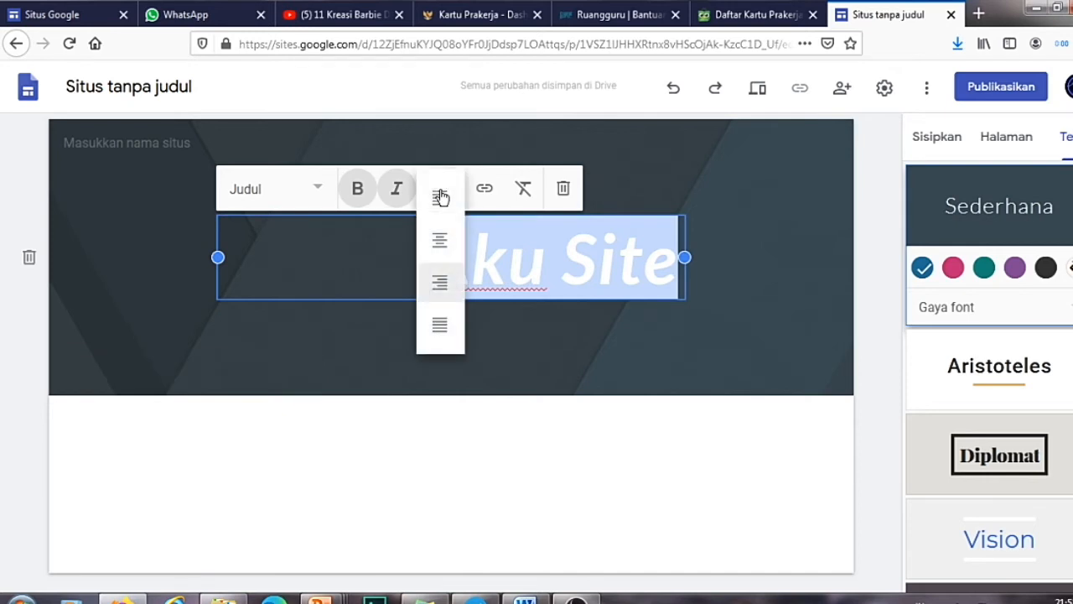
left_click(446, 332)
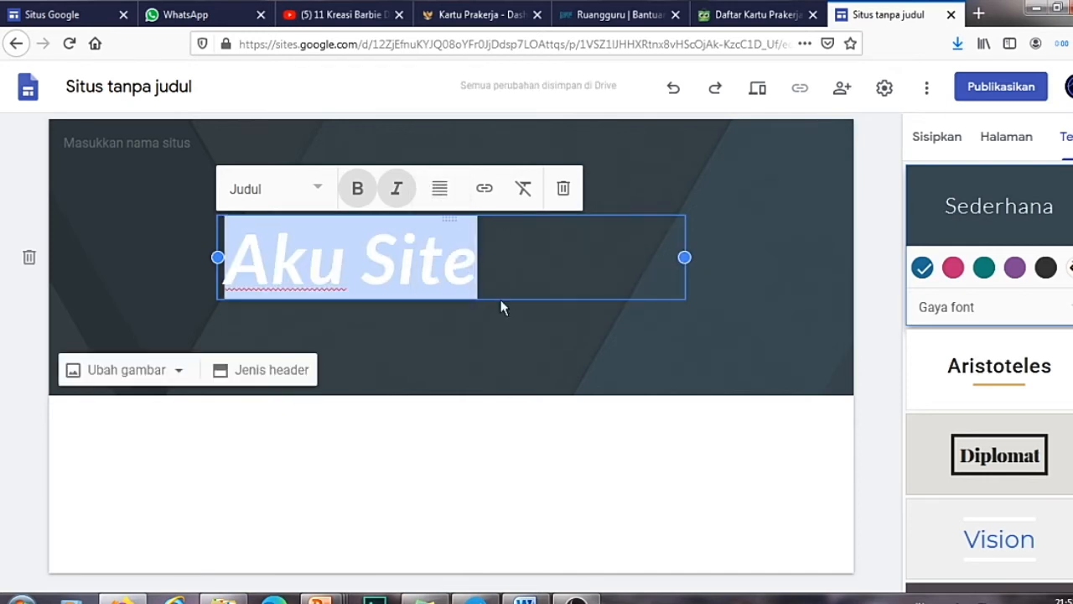
left_click(441, 194)
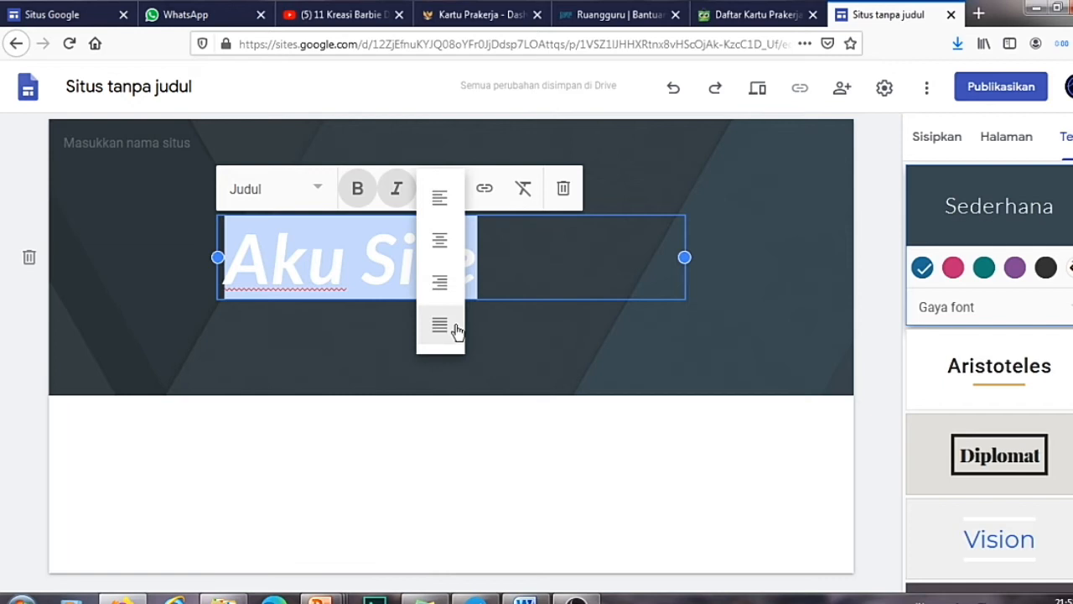
left_click(443, 245)
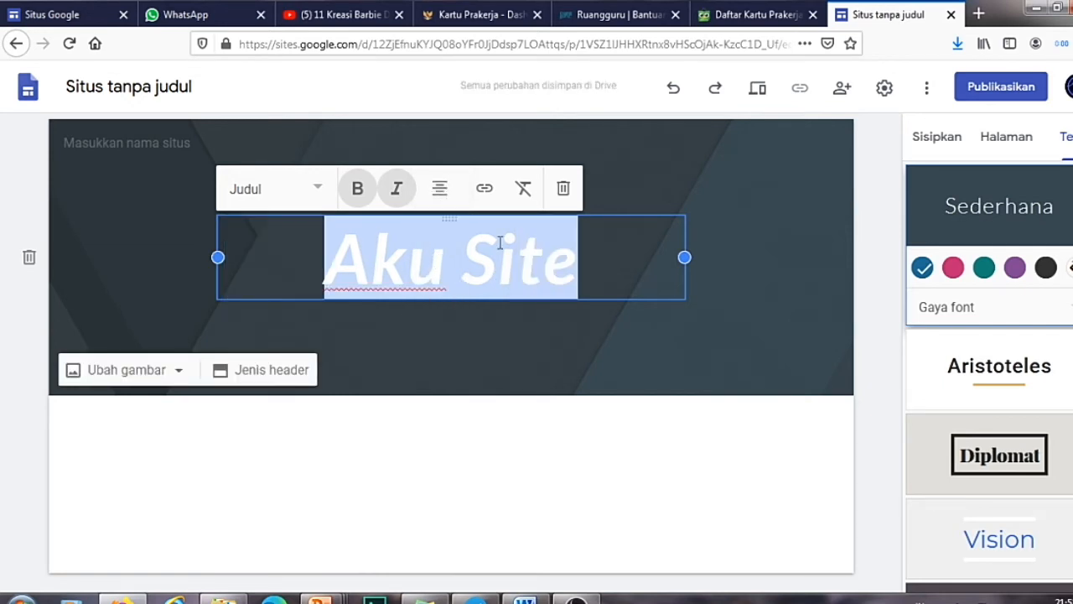
Start adding a link to the header title and copy the address of the open YouTube video "11 Kreasi Barbie Dan LOL Surprise"
left_click(486, 191)
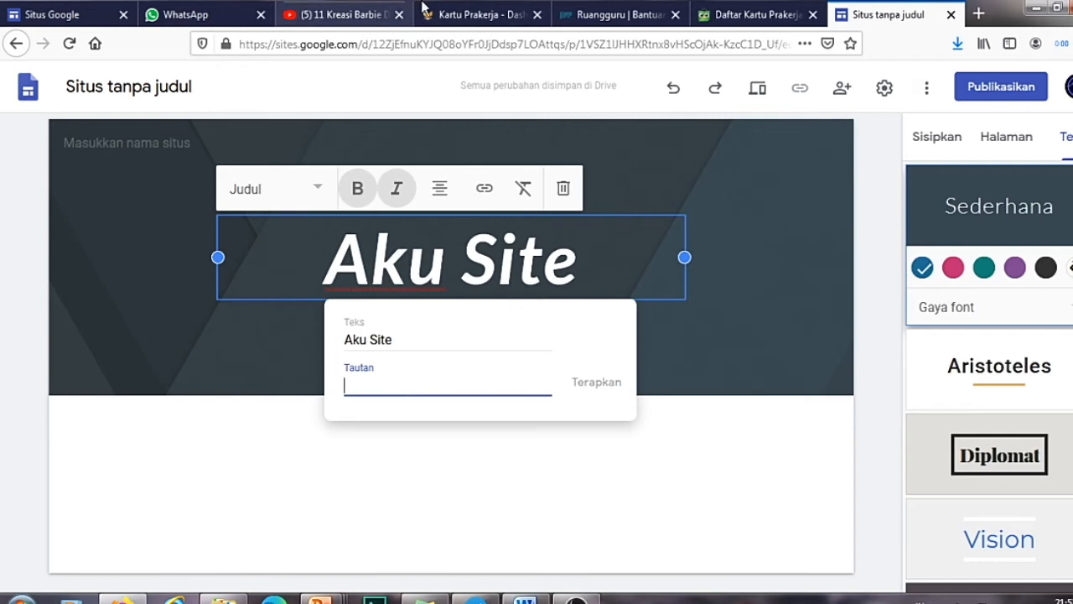
left_click(333, 15)
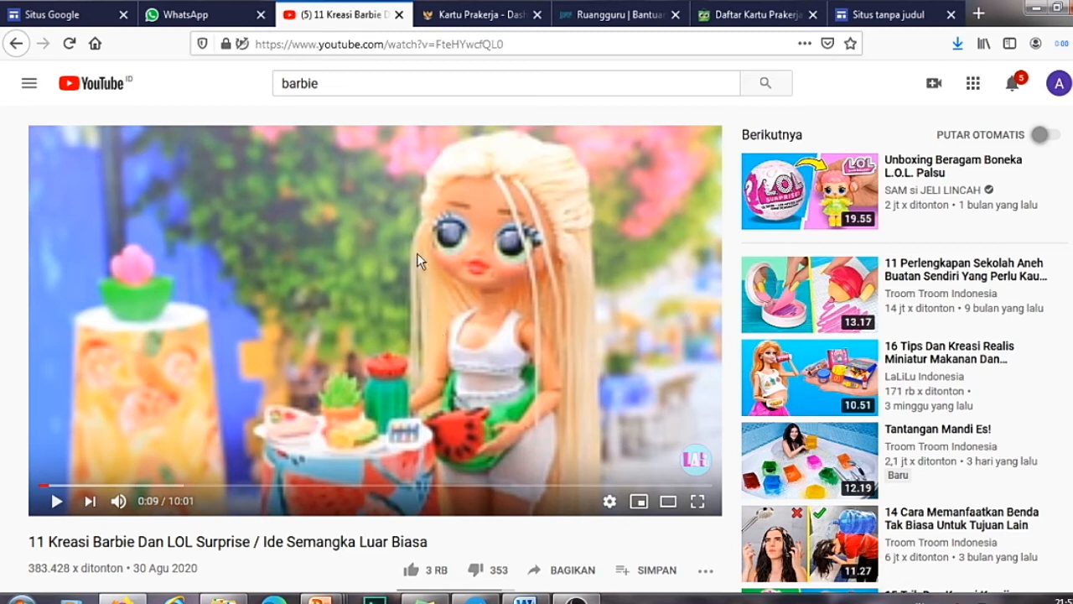
left_click(384, 46)
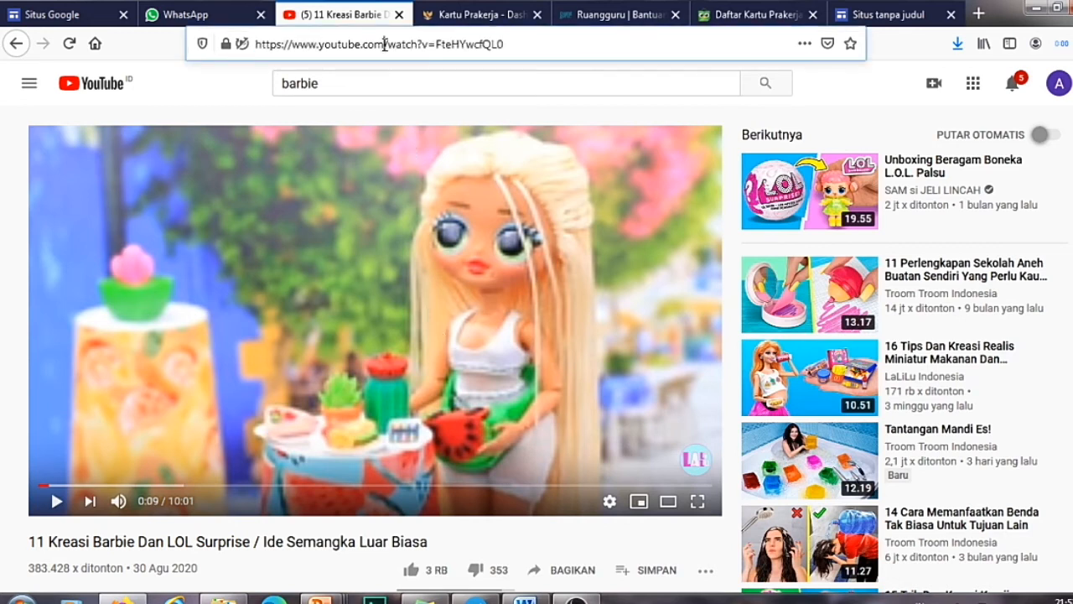
right_click(384, 46)
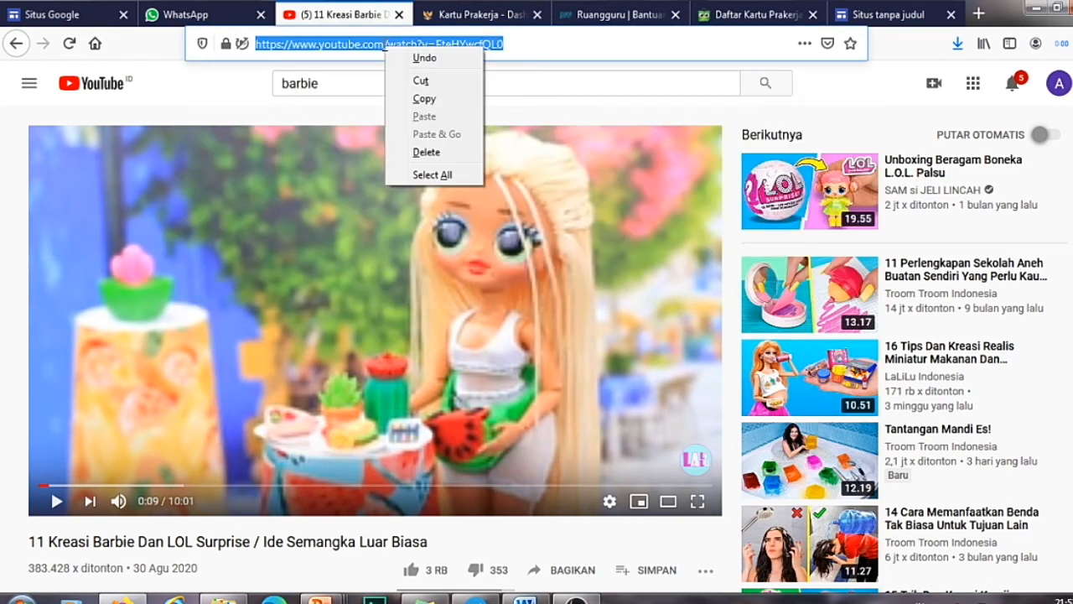
left_click(425, 99)
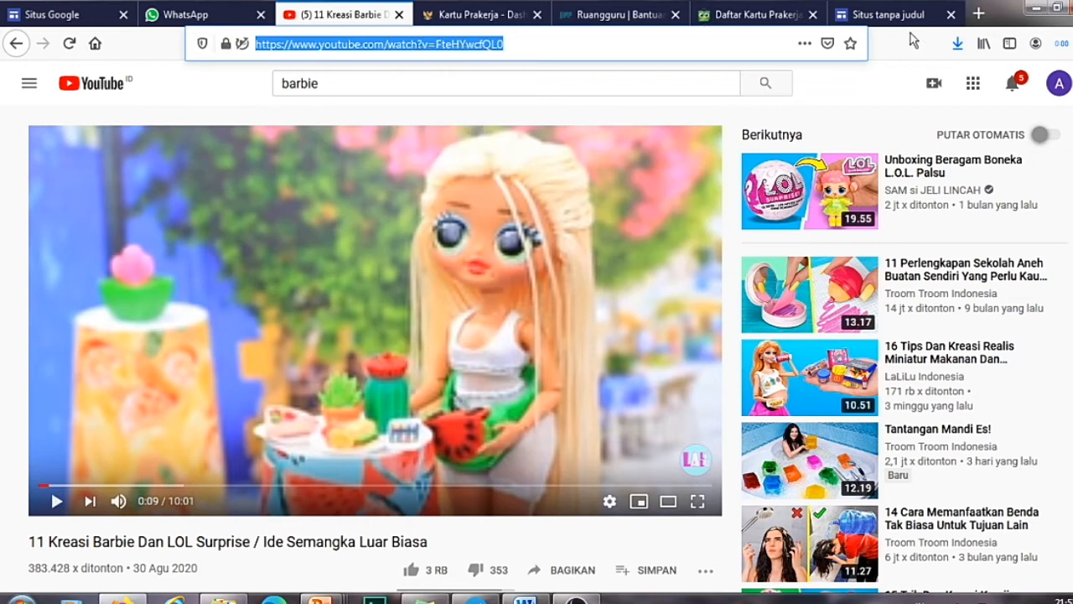
Return to the site editor, apply the copied YouTube address as the title's link and check the link's settings
left_click(872, 15)
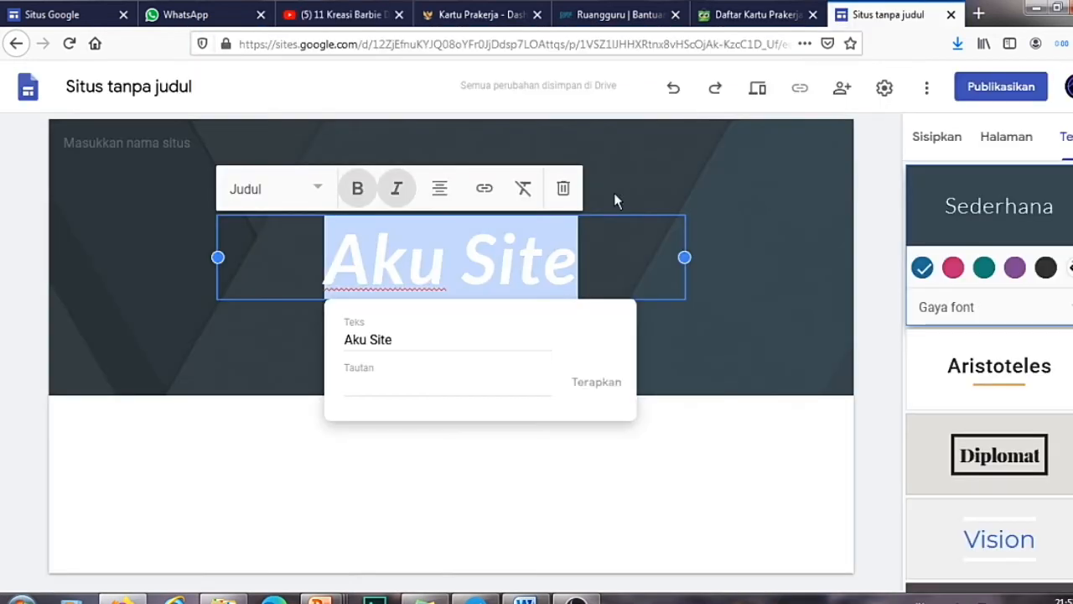
left_click(374, 381)
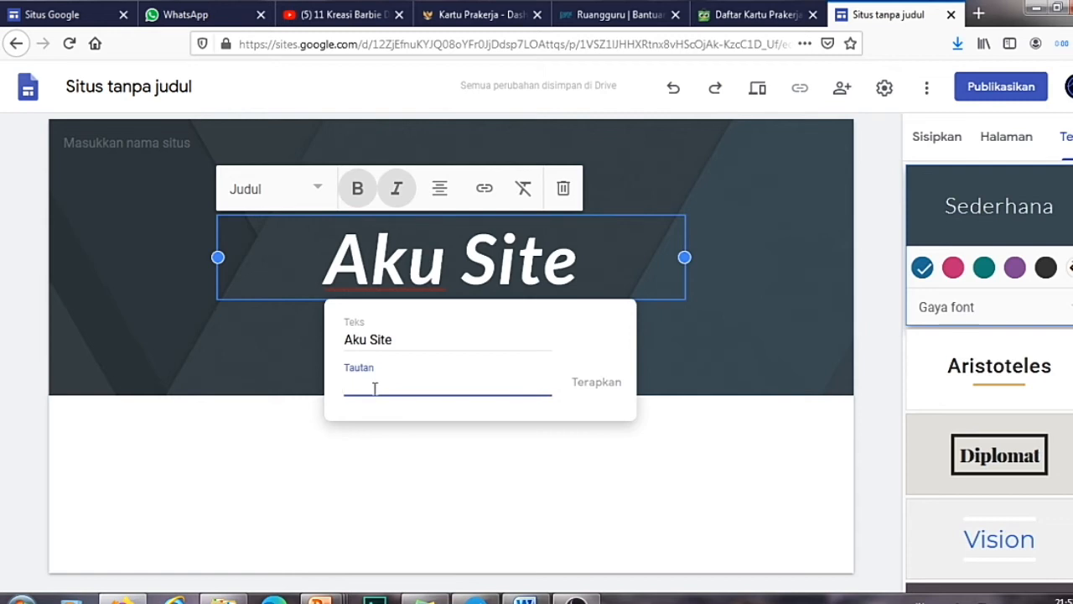
right_click(375, 387)
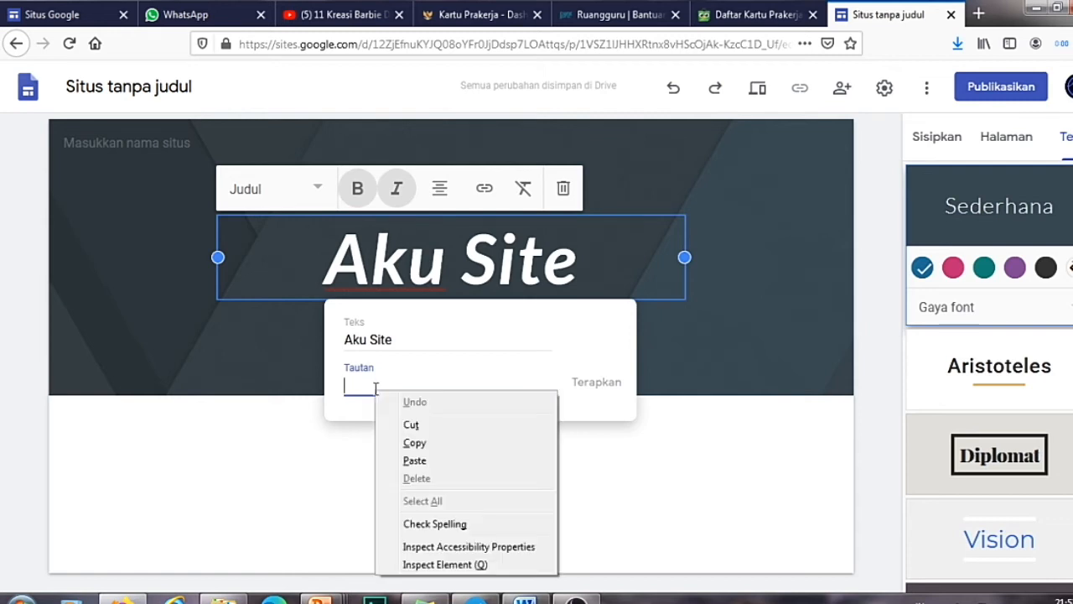
left_click(417, 466)
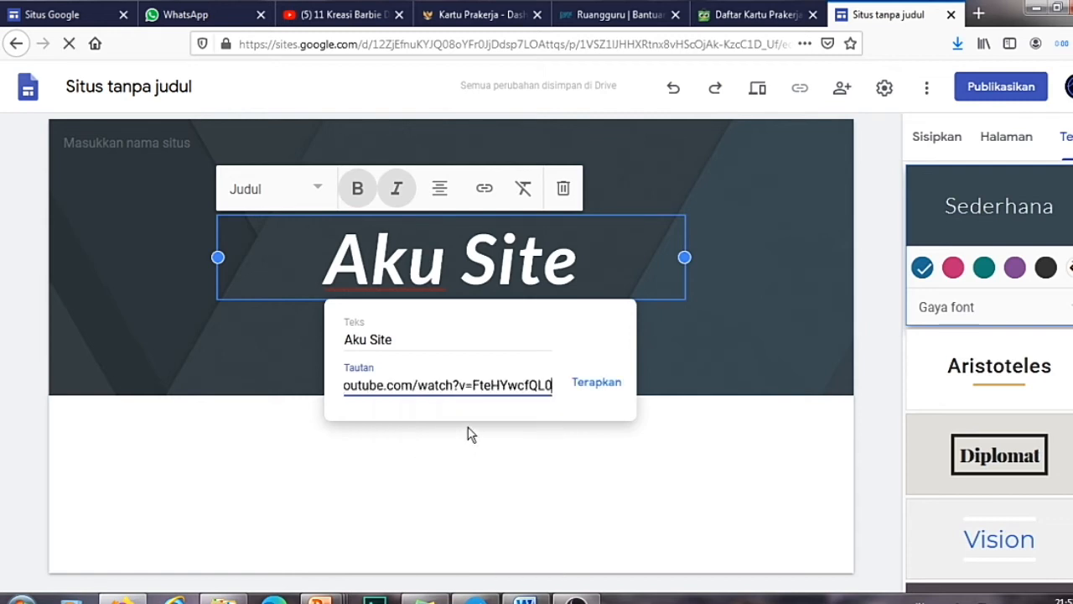
left_click(595, 384)
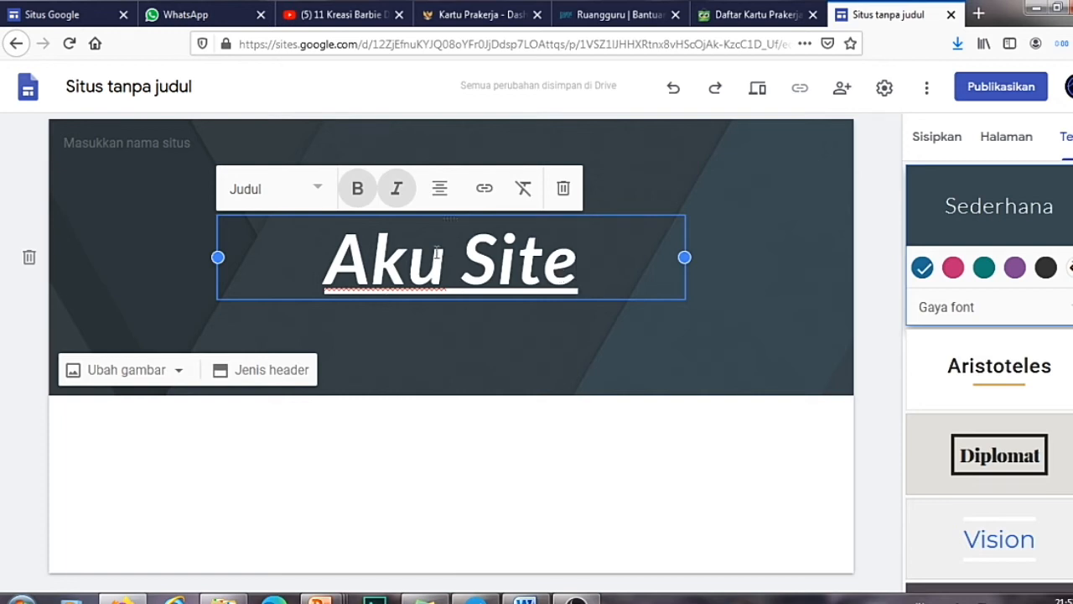
left_click(484, 189)
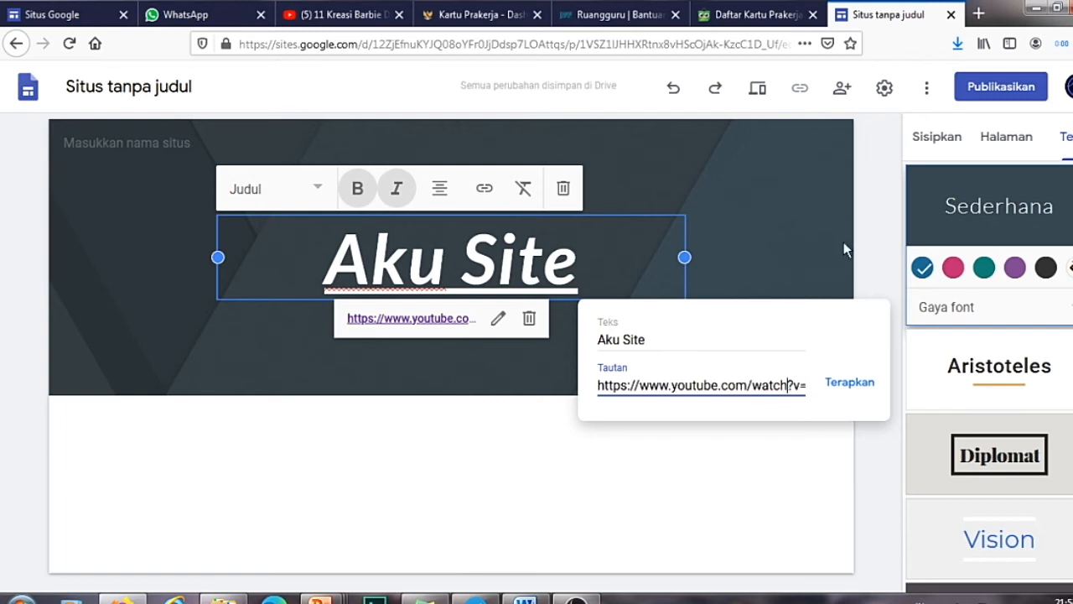
left_click(770, 224)
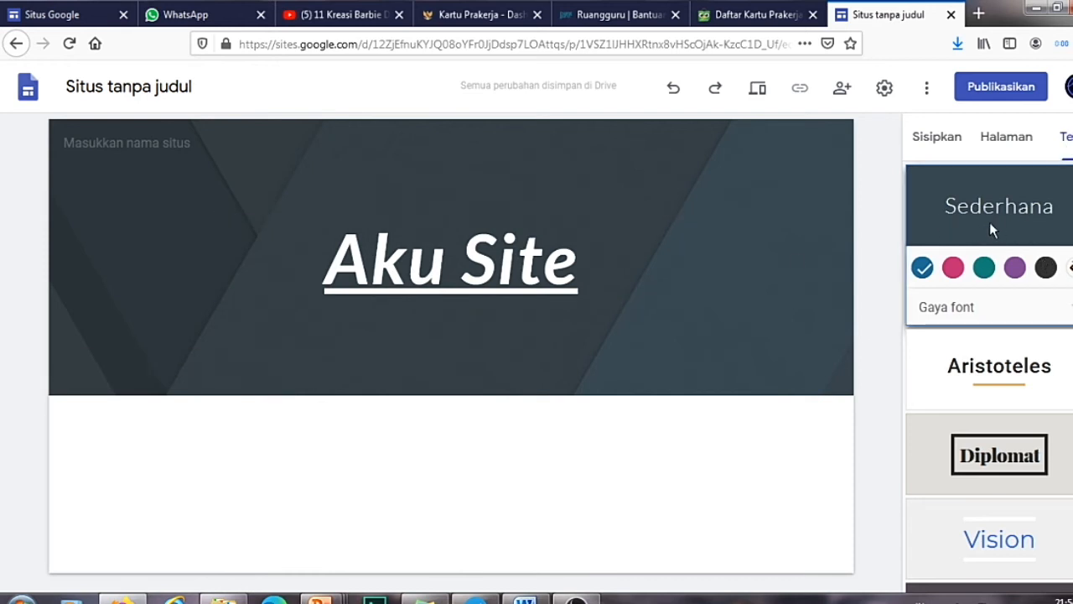
Try the pink colour of the Sederhana theme and replace it with the custom green #24a32b
left_click(955, 272)
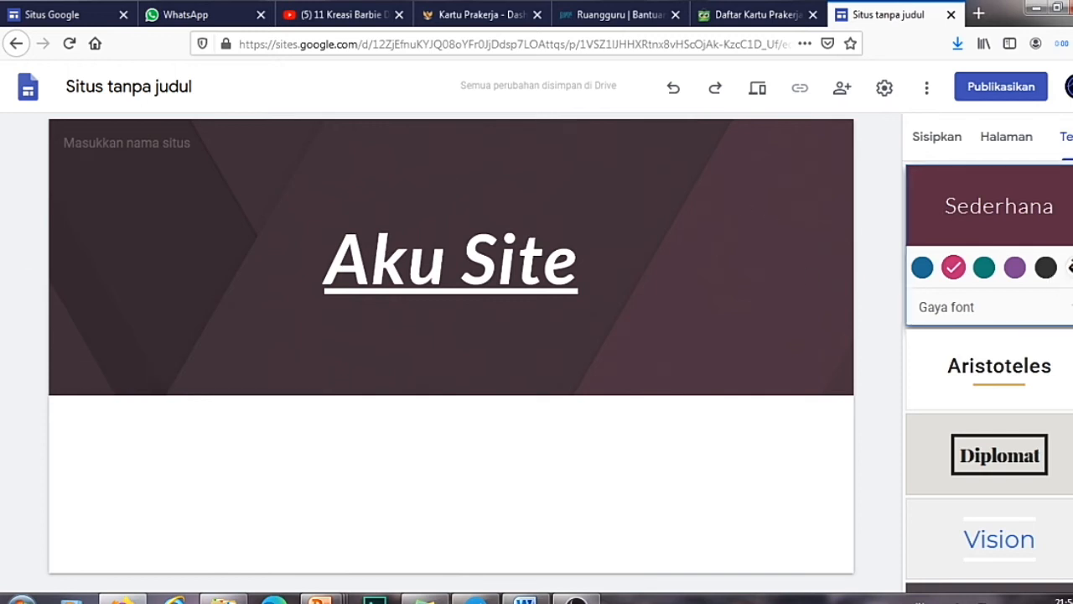
left_click(1072, 267)
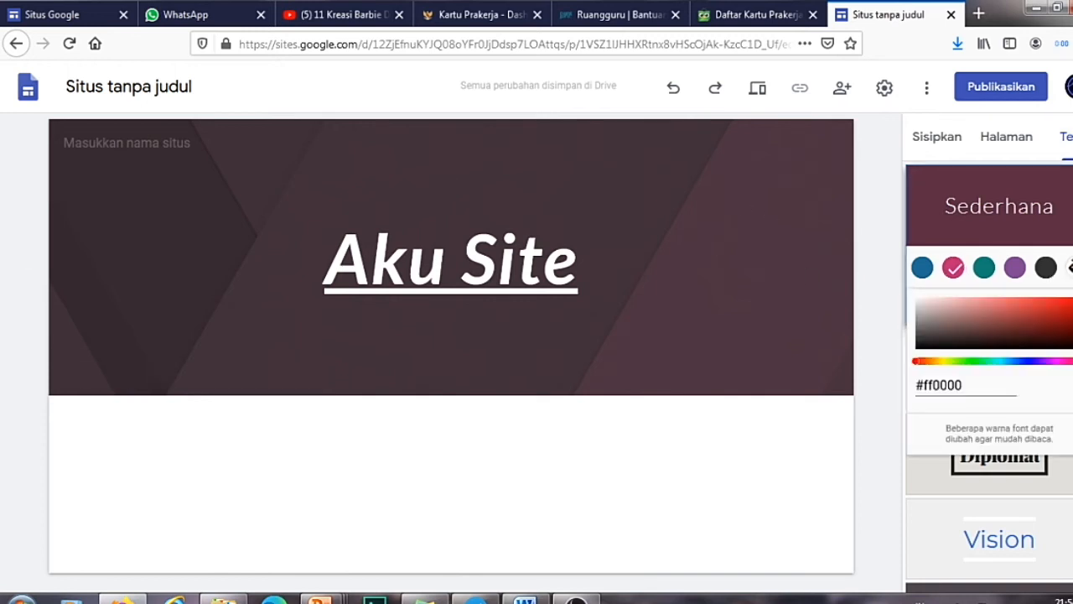
left_click(1067, 308)
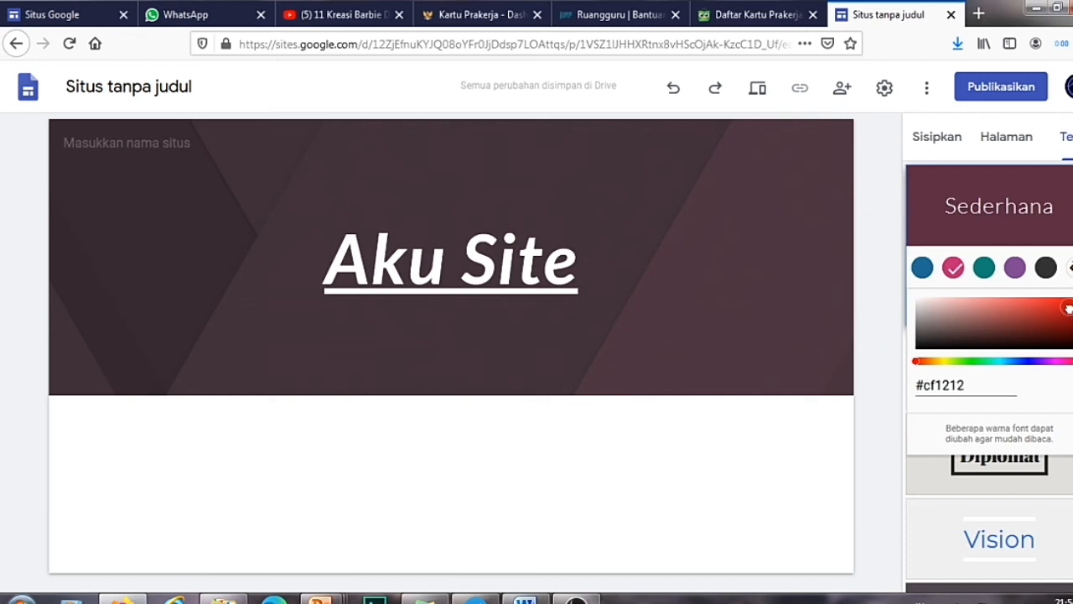
left_click(974, 362)
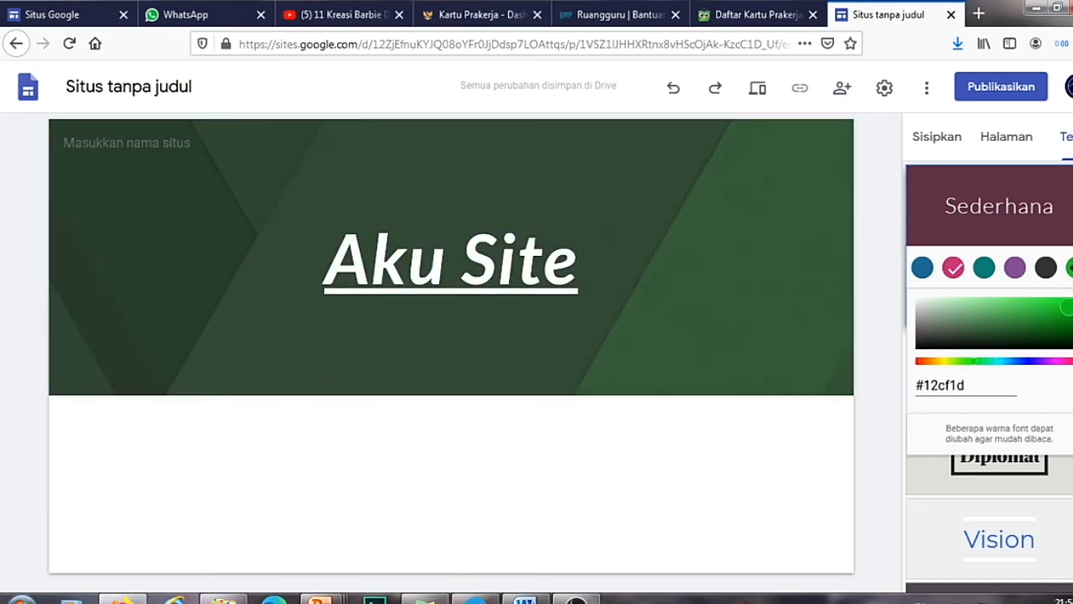
left_click_drag(1070, 315, 1047, 316)
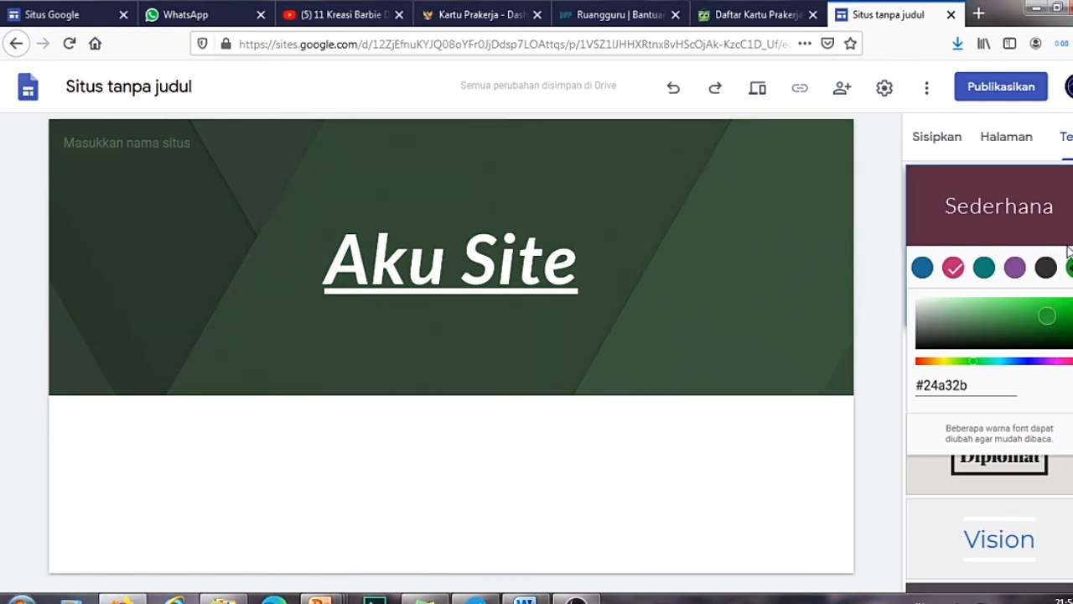
left_click(957, 384)
left_click(885, 269)
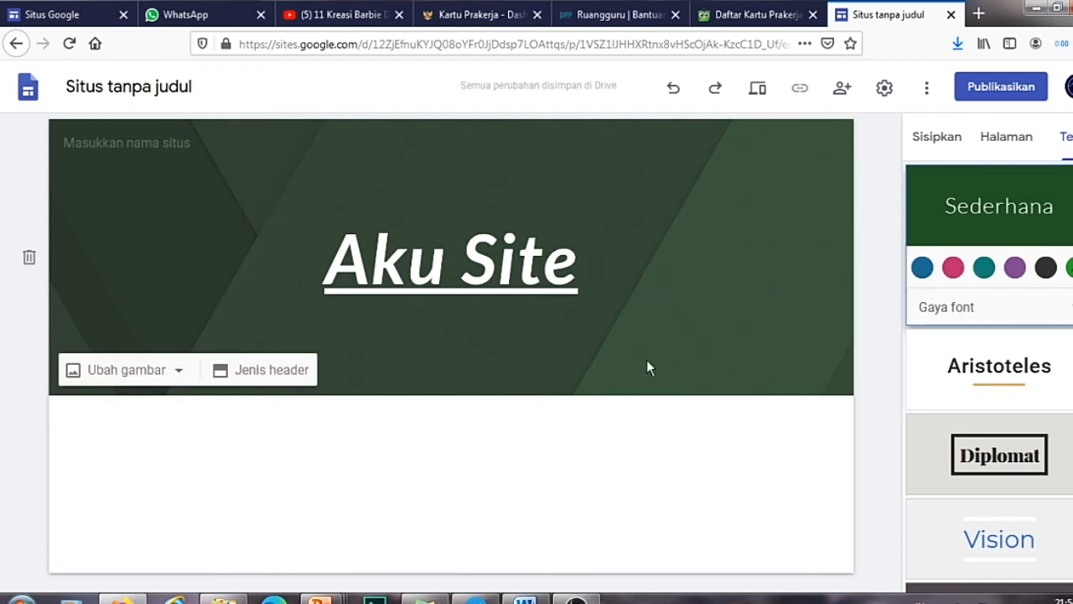
Look through the Sederhana theme's font styles, select the header title and apply the Tipis style
left_click(939, 310)
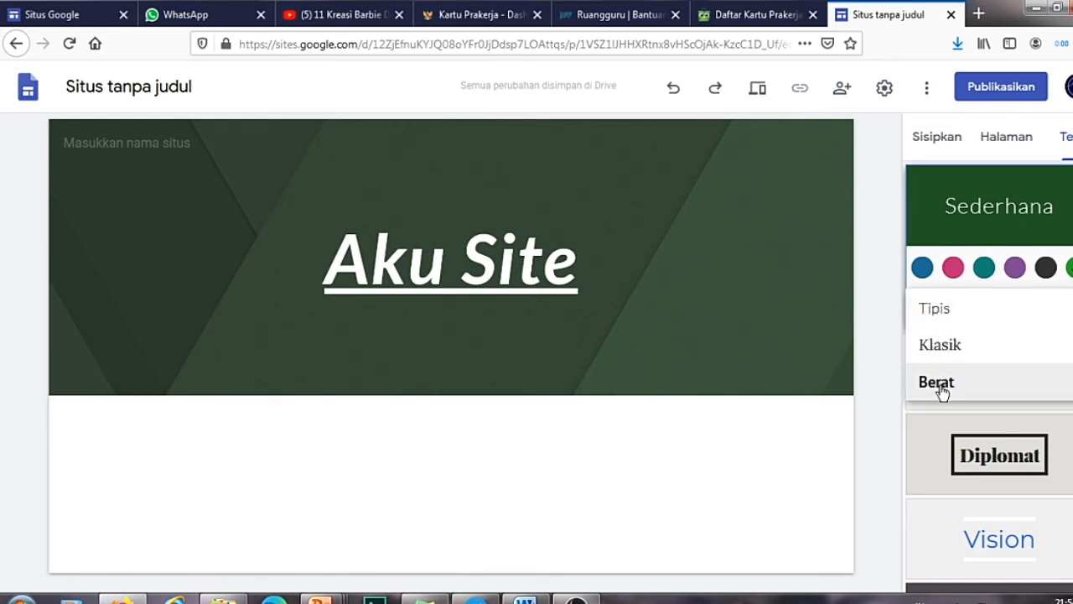
left_click(941, 312)
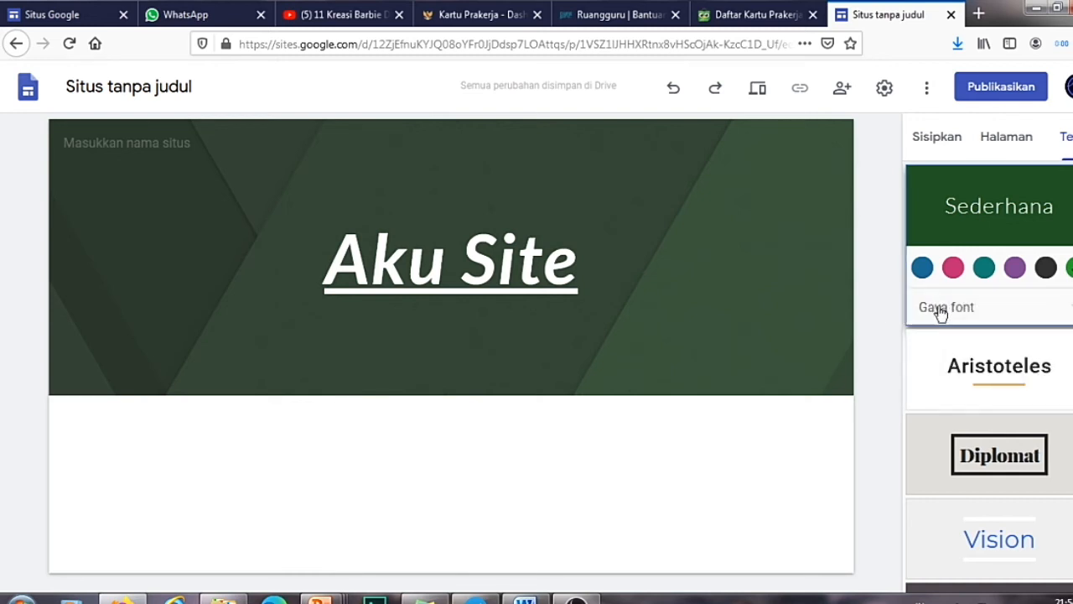
left_click(942, 312)
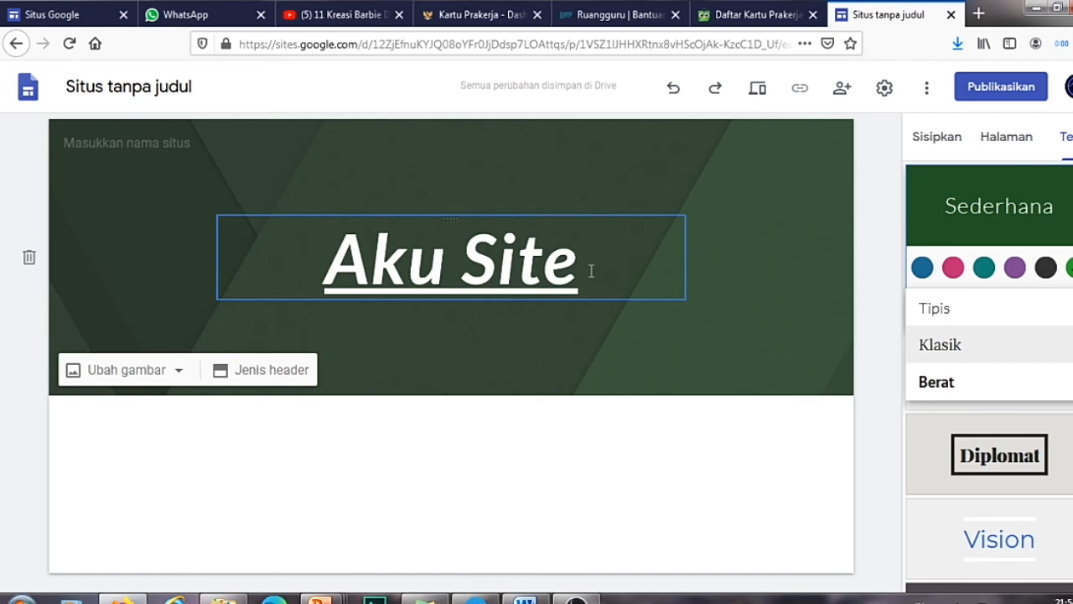
left_click_drag(591, 270, 324, 269)
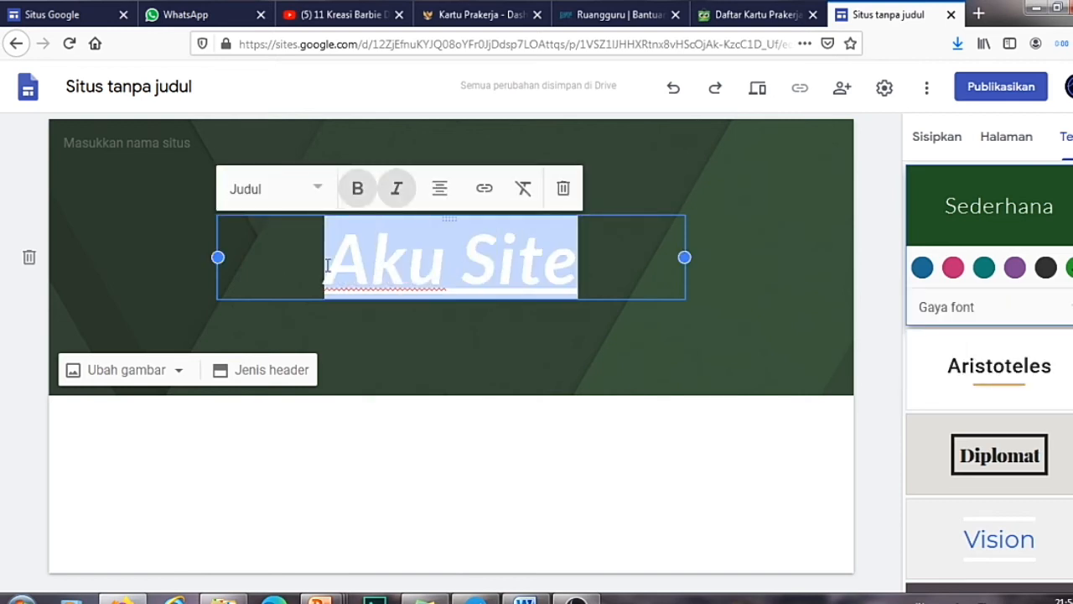
left_click(960, 325)
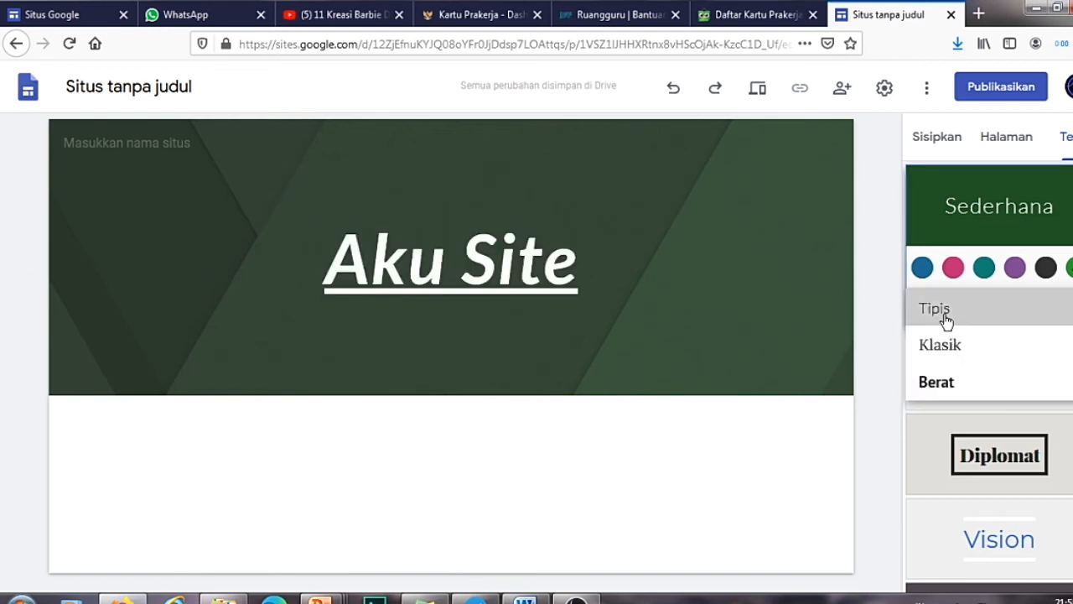
left_click(946, 317)
Try the Klasik font style for the Sederhana theme and replace it with Berat
left_click(941, 309)
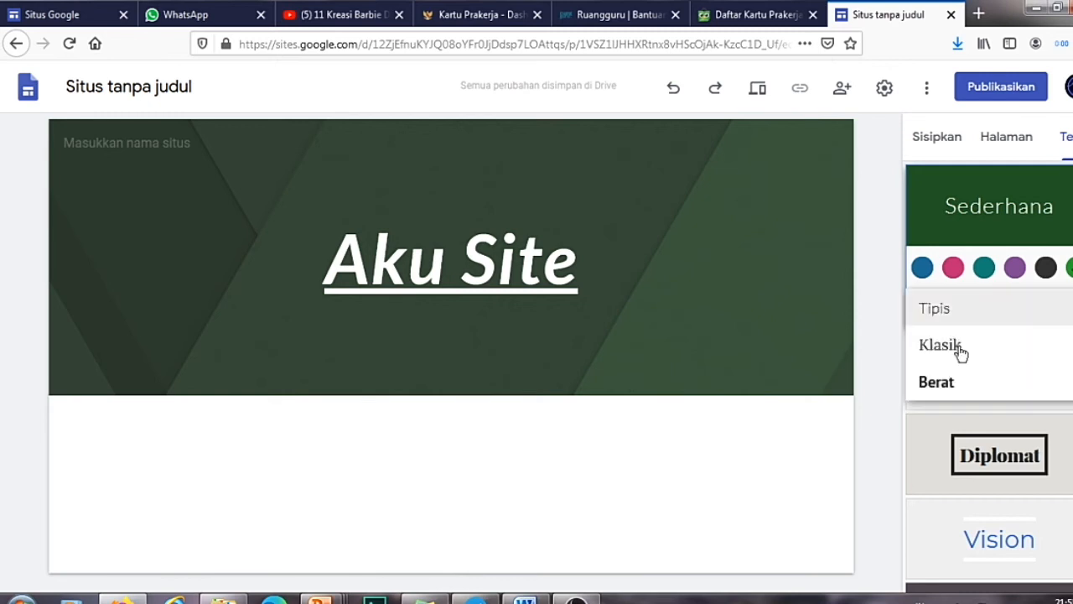
left_click(954, 357)
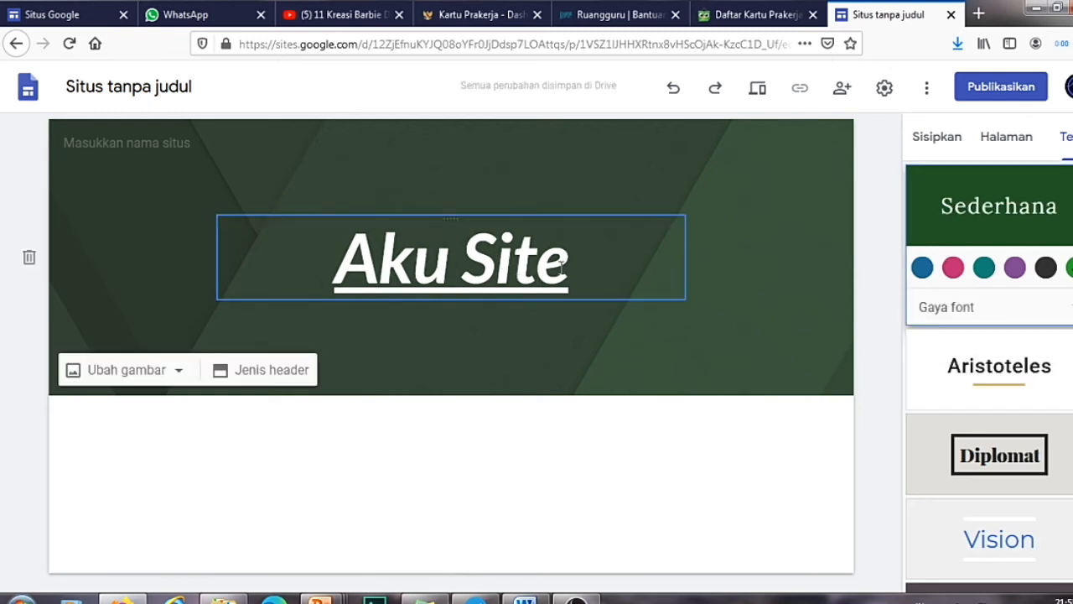
left_click(948, 319)
left_click(936, 350)
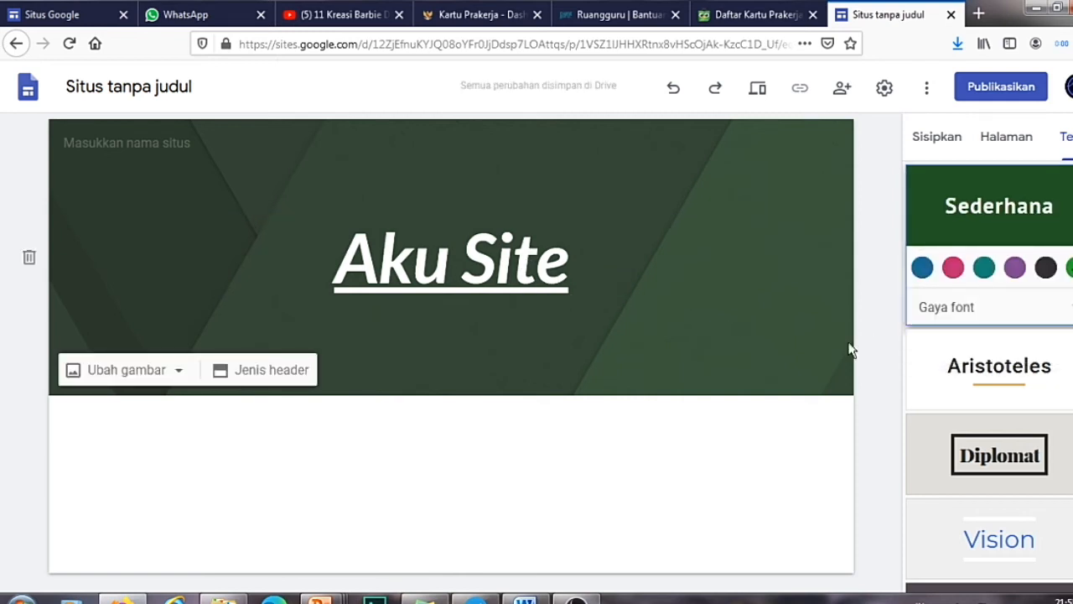
left_click(953, 317)
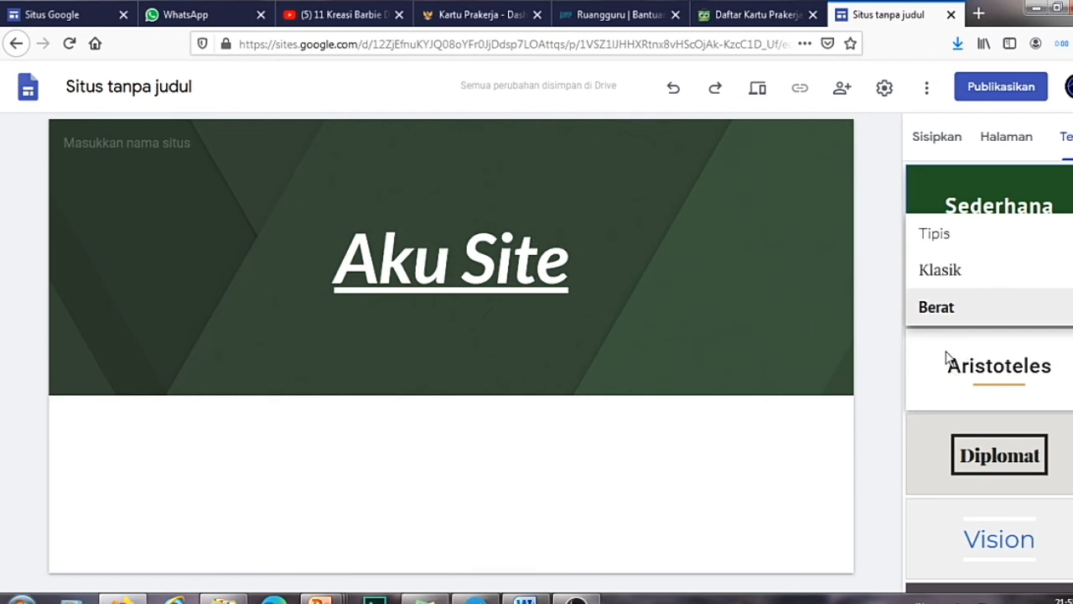
left_click(945, 312)
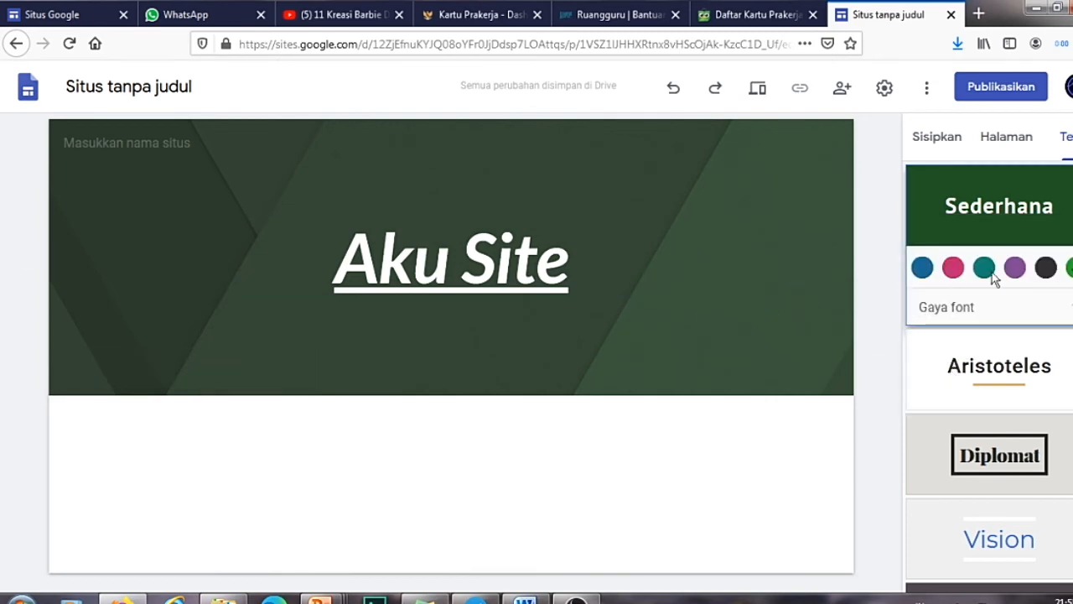
Switch to the Aristoteles theme, try its blue, green, purple and teal colours and settle on the custom green #24a32b
scroll(973, 366, "down", 2)
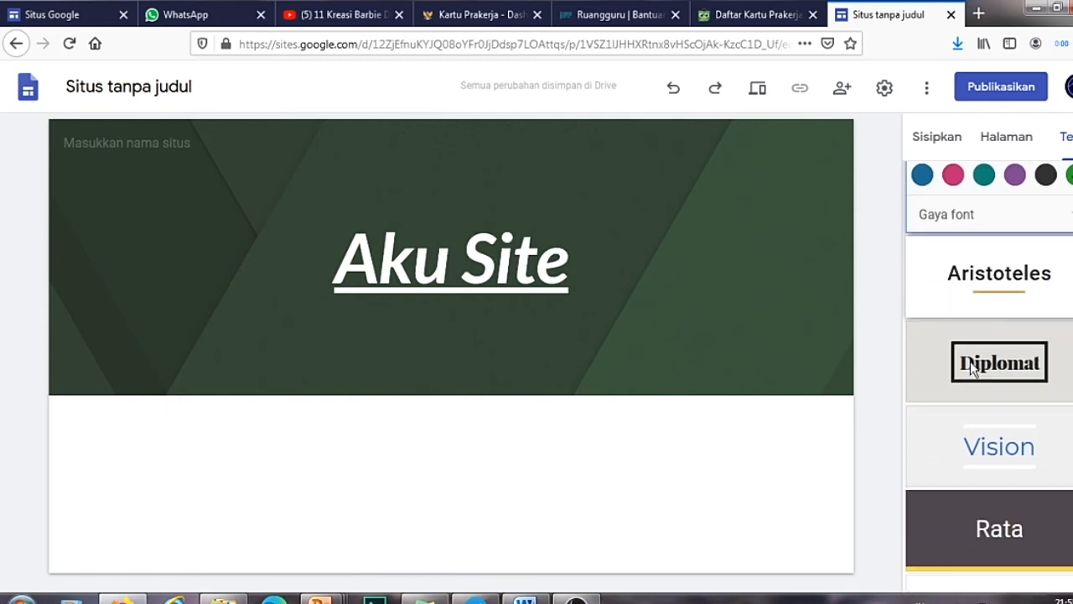
left_click(979, 286)
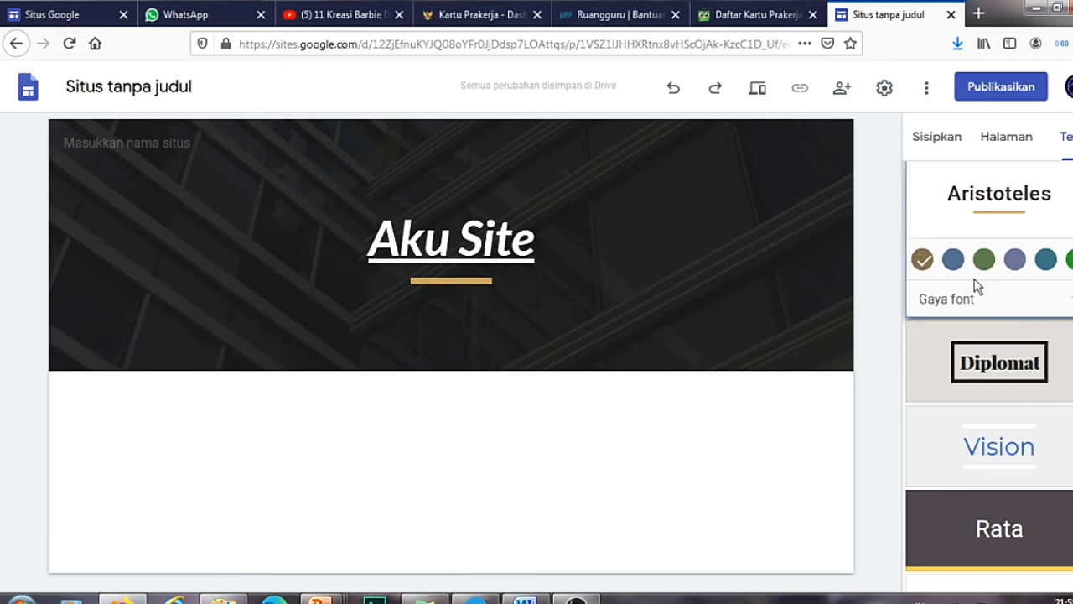
left_click(956, 260)
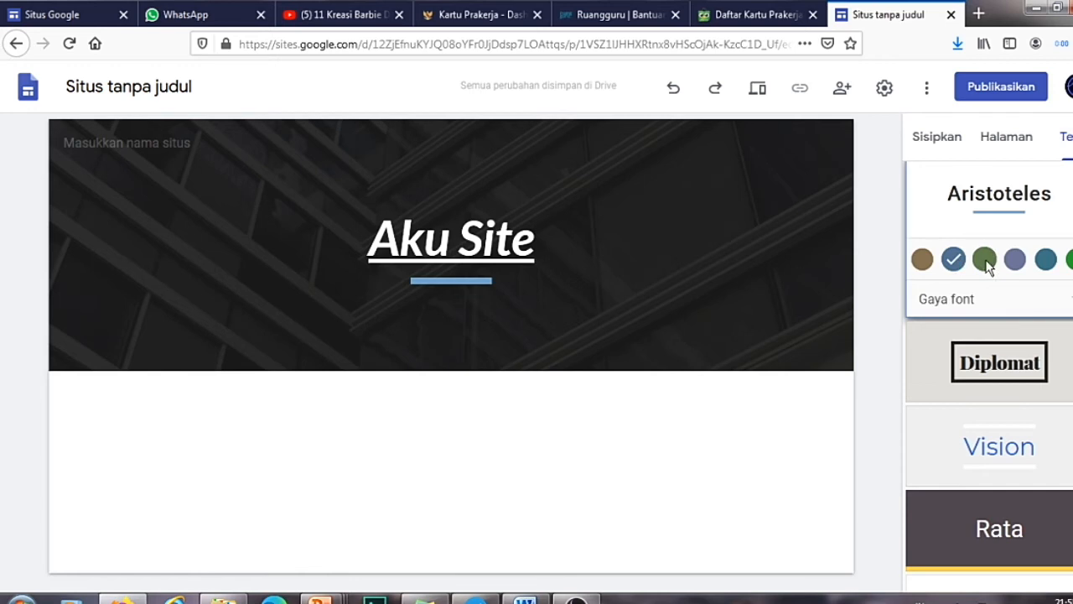
left_click(986, 261)
left_click(1021, 261)
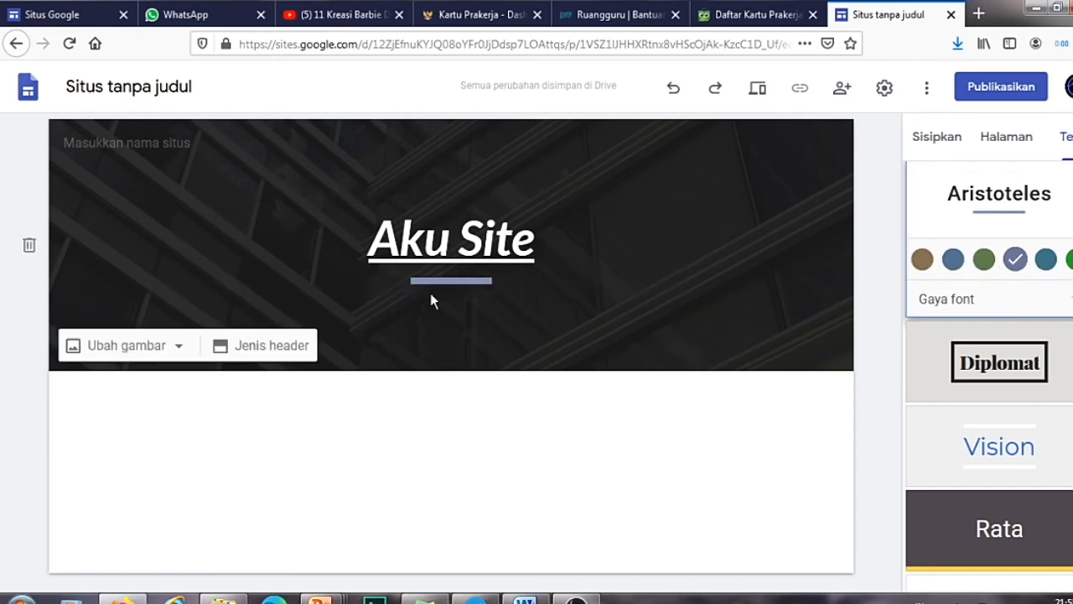
left_click(460, 285)
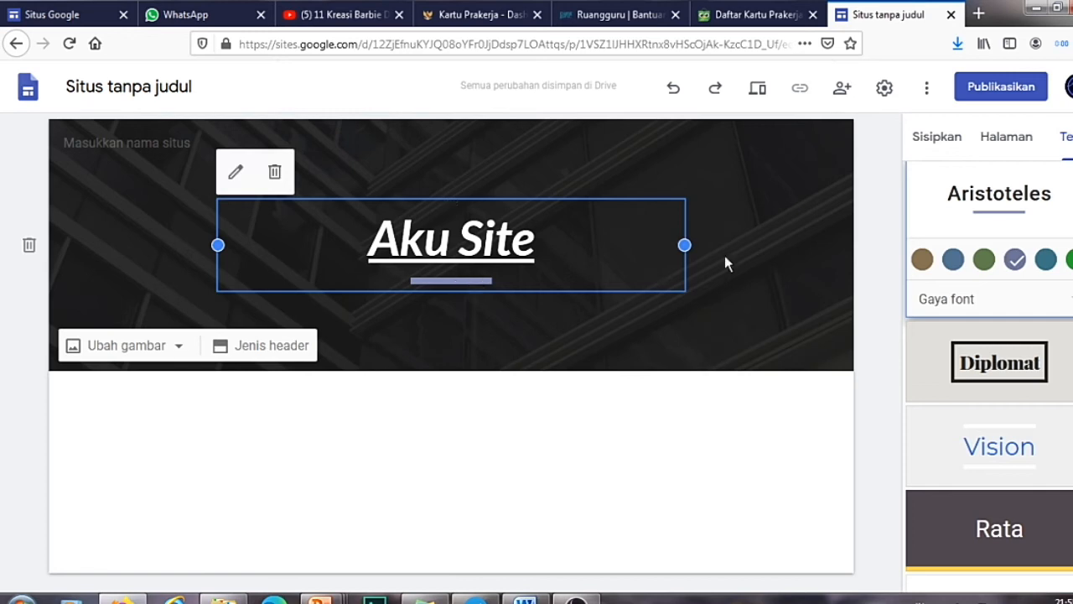
left_click(1046, 260)
left_click(1068, 259)
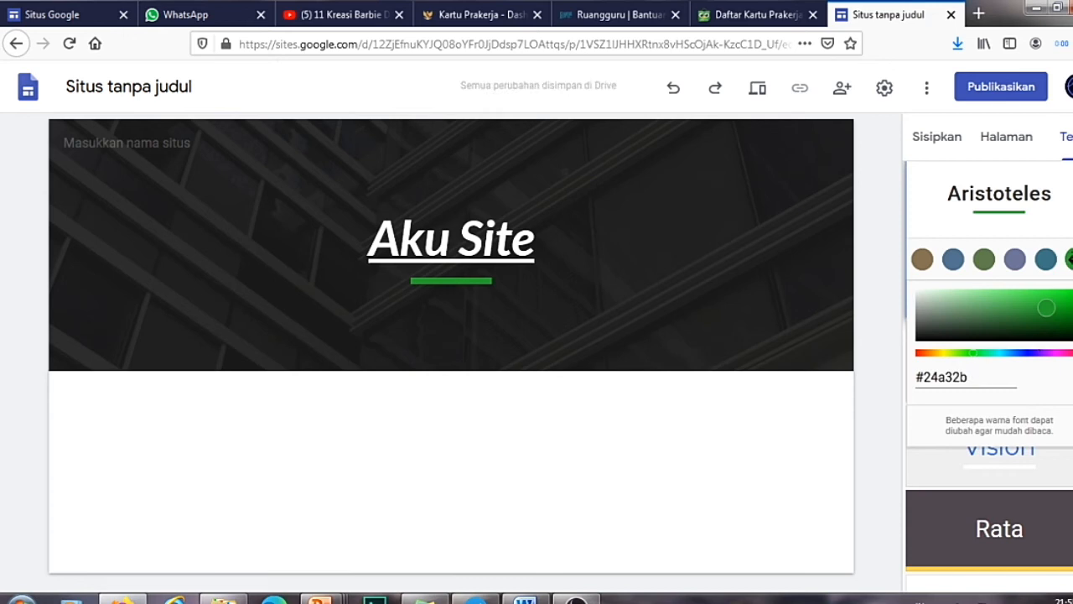
left_click(893, 384)
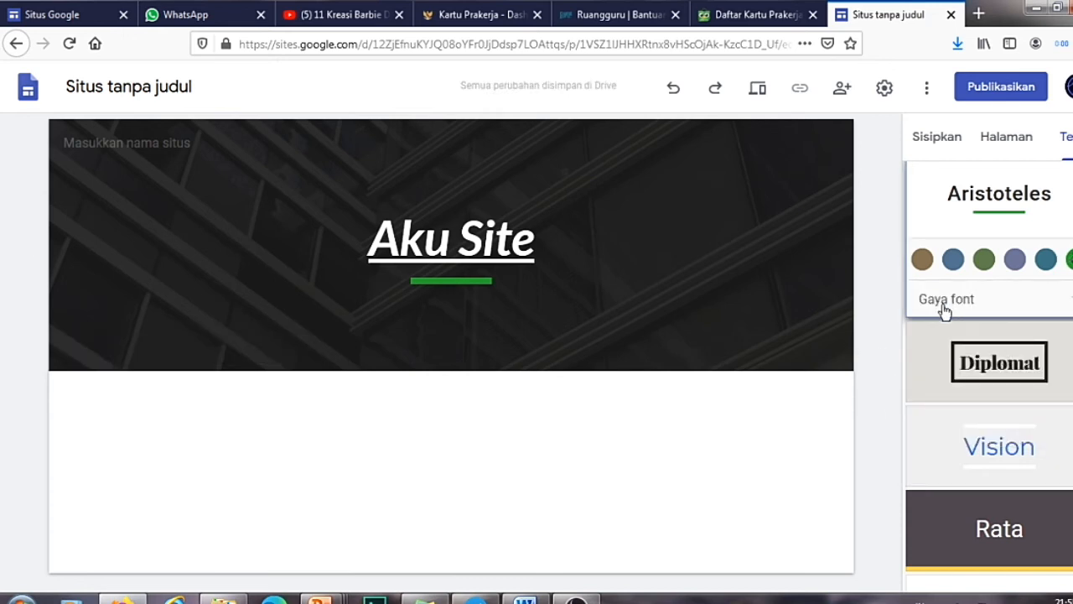
Try the bold italic serif font style for the Aristoteles theme and check it on the header title
left_click(944, 311)
left_click(920, 347)
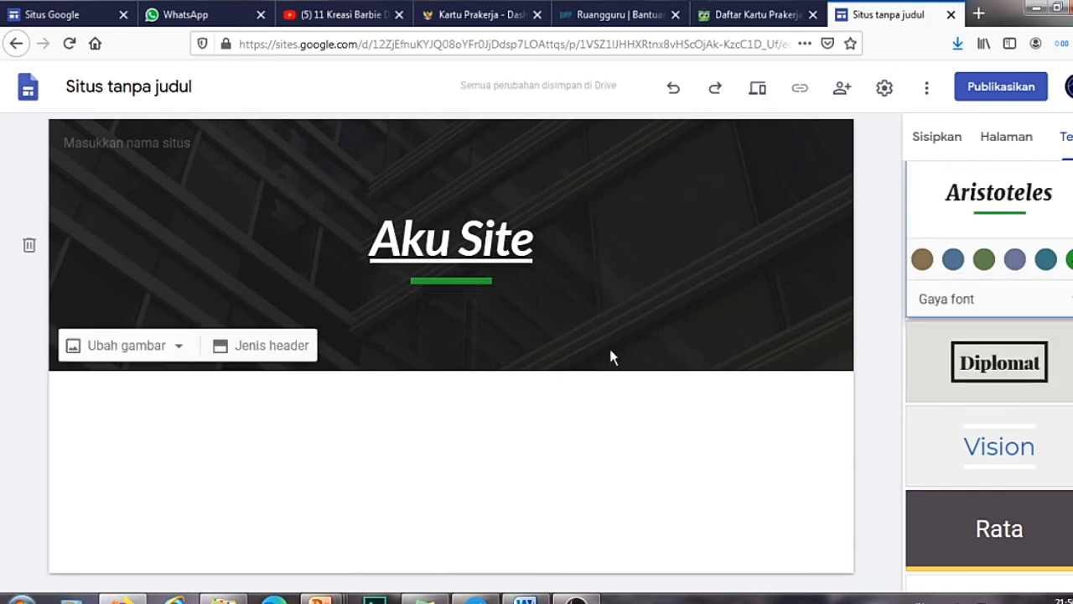
left_click_drag(537, 247, 370, 252)
left_click(950, 312)
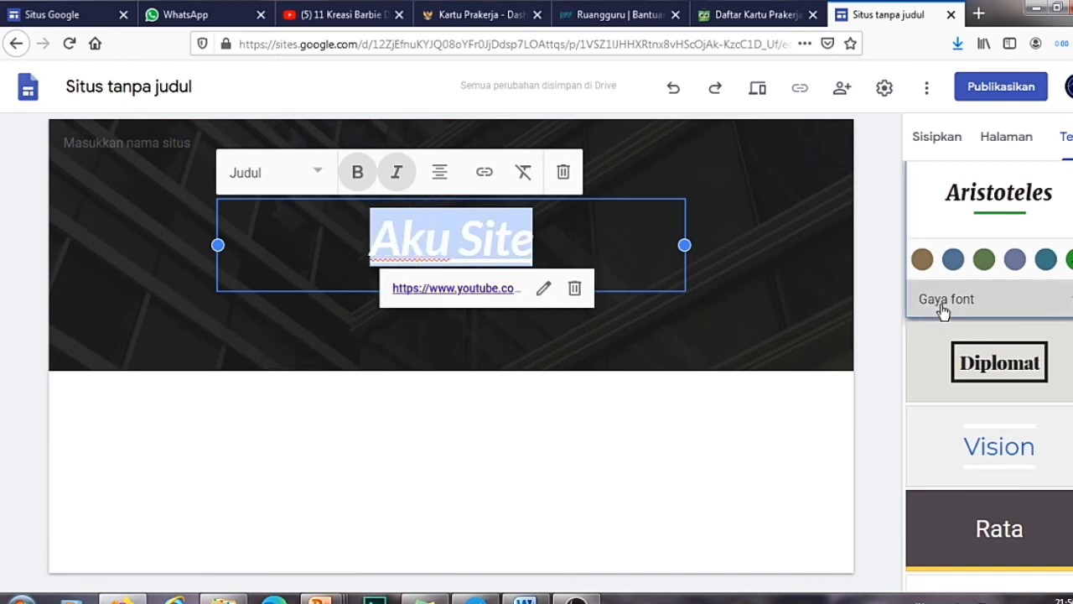
left_click(951, 308)
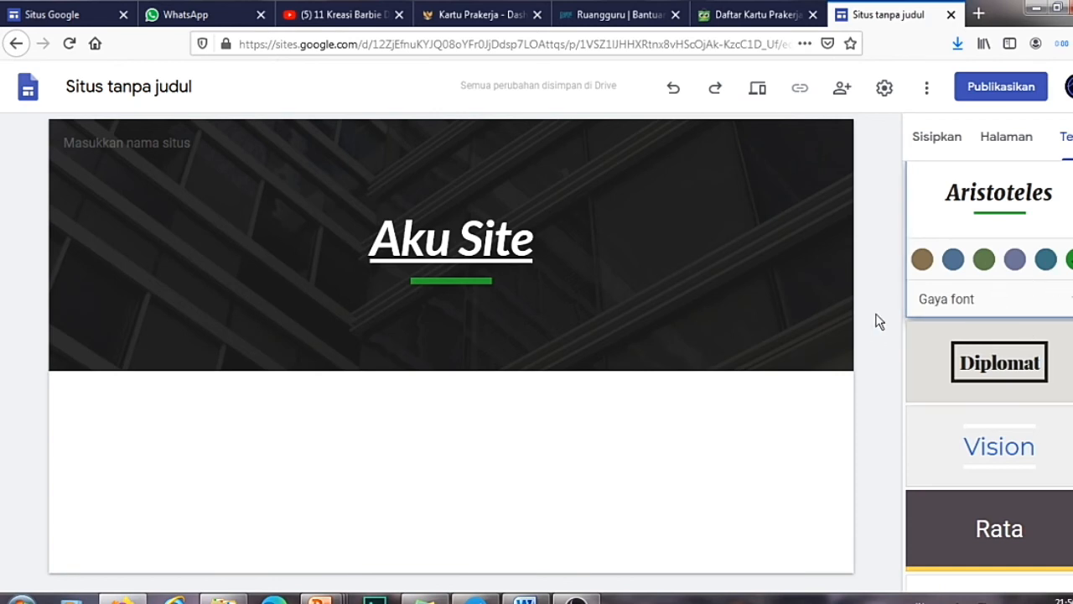
Switch to the Diplomat theme, look at its font styles and try its dark blue and dark green colours
scroll(989, 355, "down", 1)
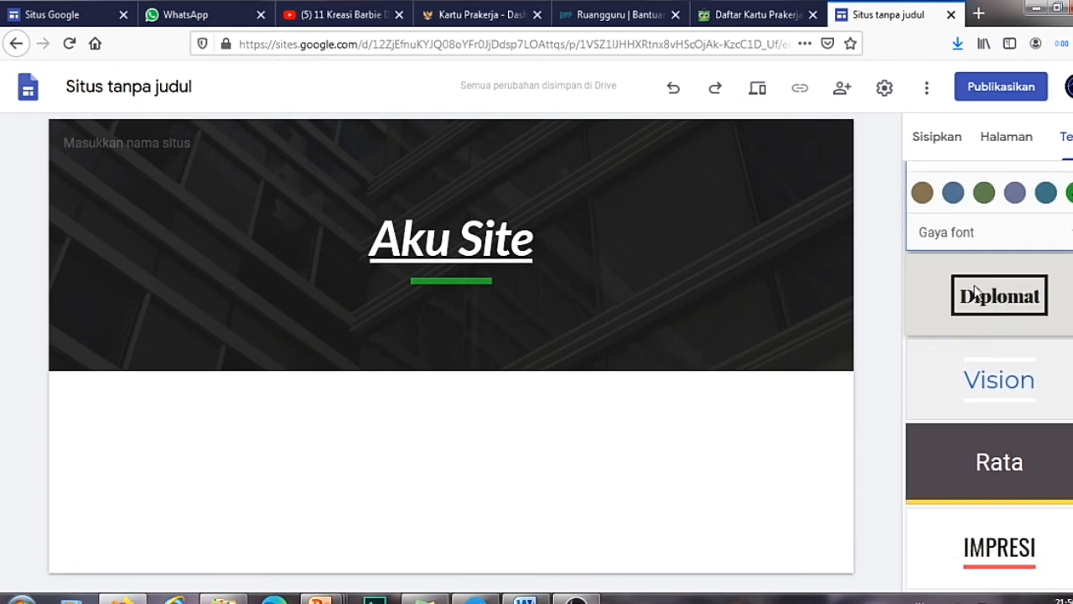
left_click(996, 332)
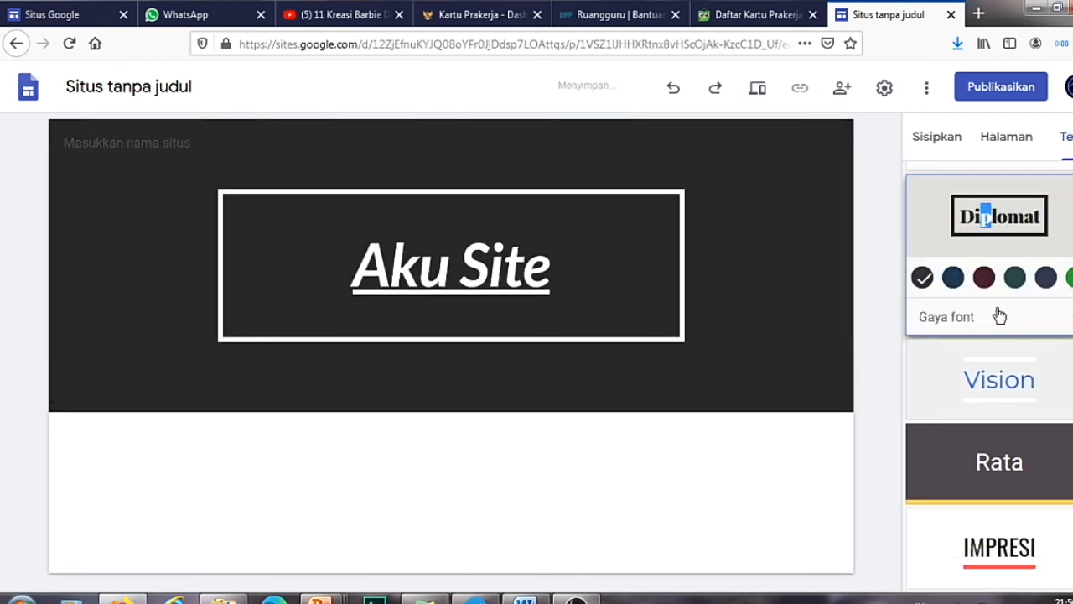
left_click(994, 312)
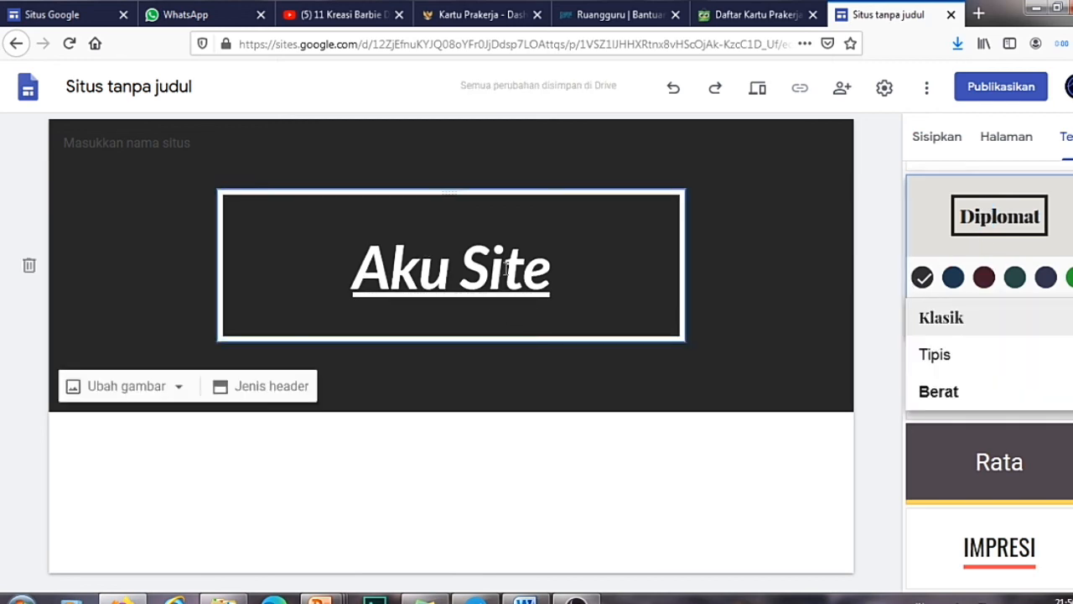
left_click(956, 278)
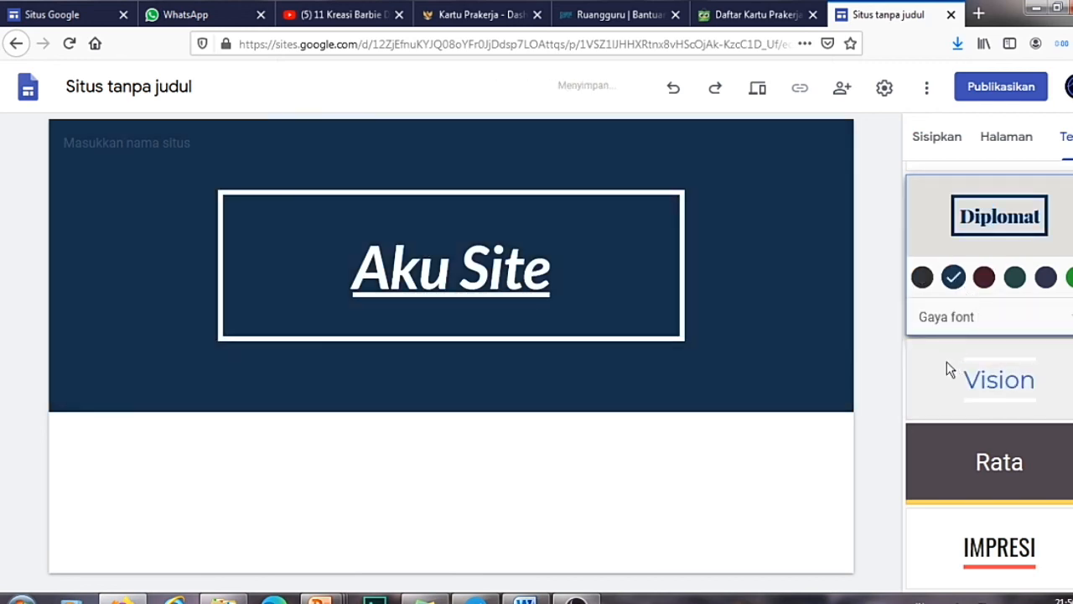
left_click(1009, 282)
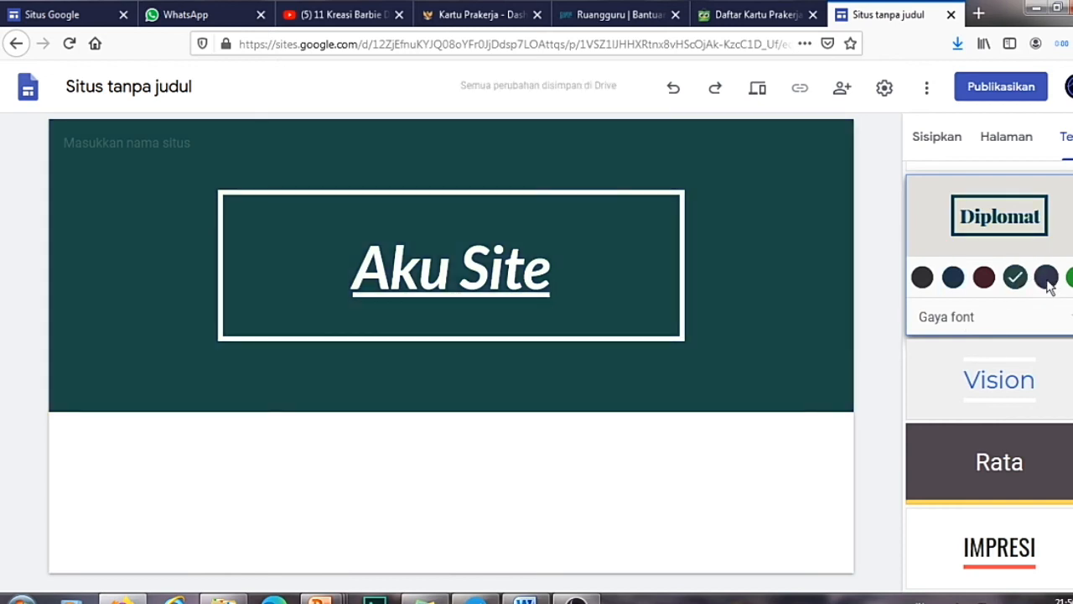
Switch to the Vision theme, apply its Modern font style and check it on the header title
left_click(993, 379)
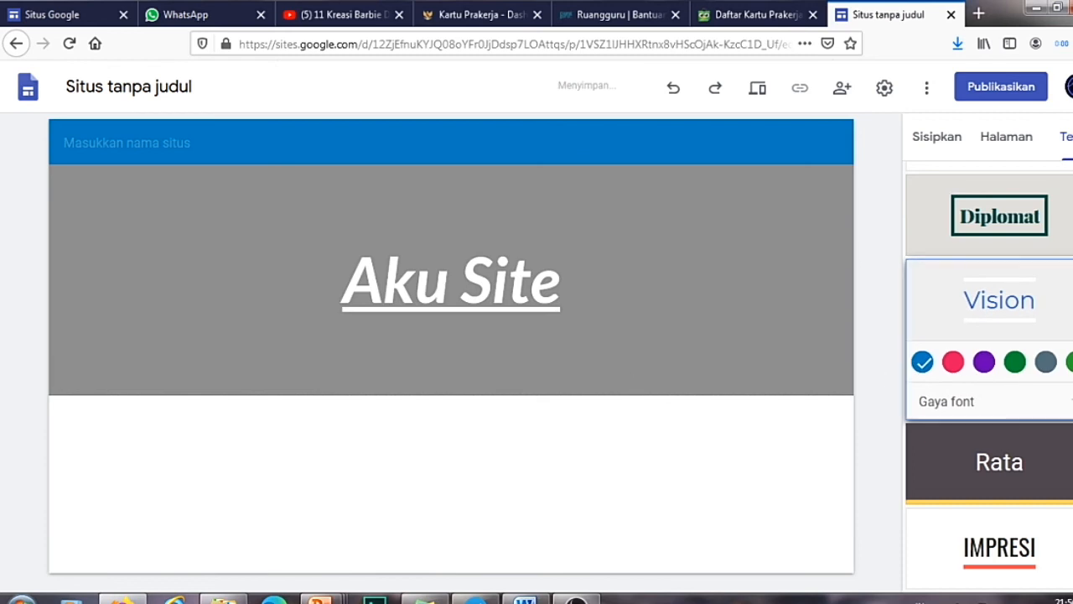
left_click(957, 404)
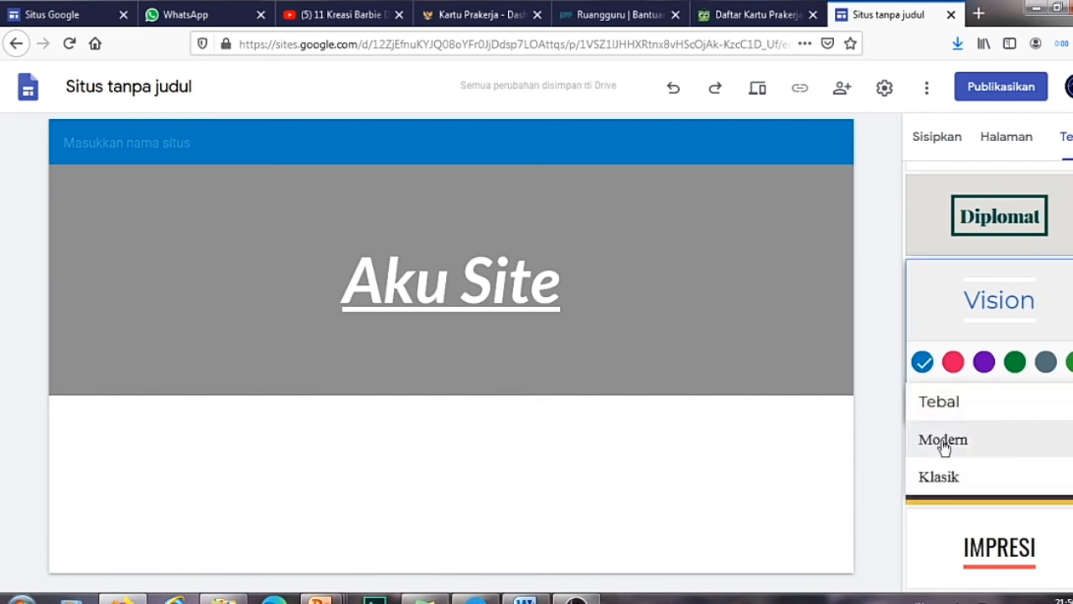
left_click(944, 444)
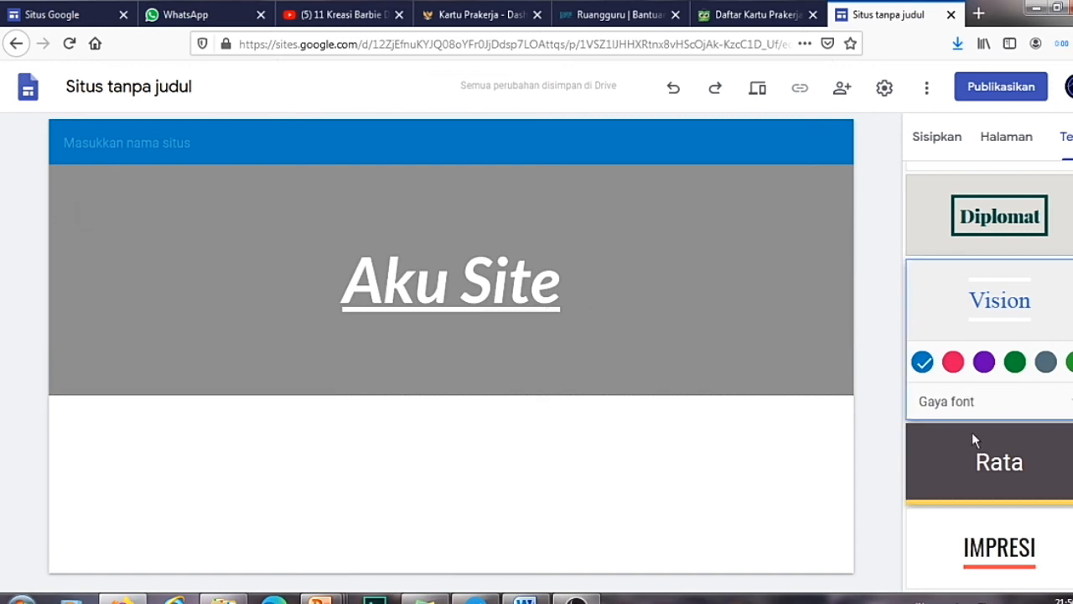
left_click(955, 406)
left_click(943, 442)
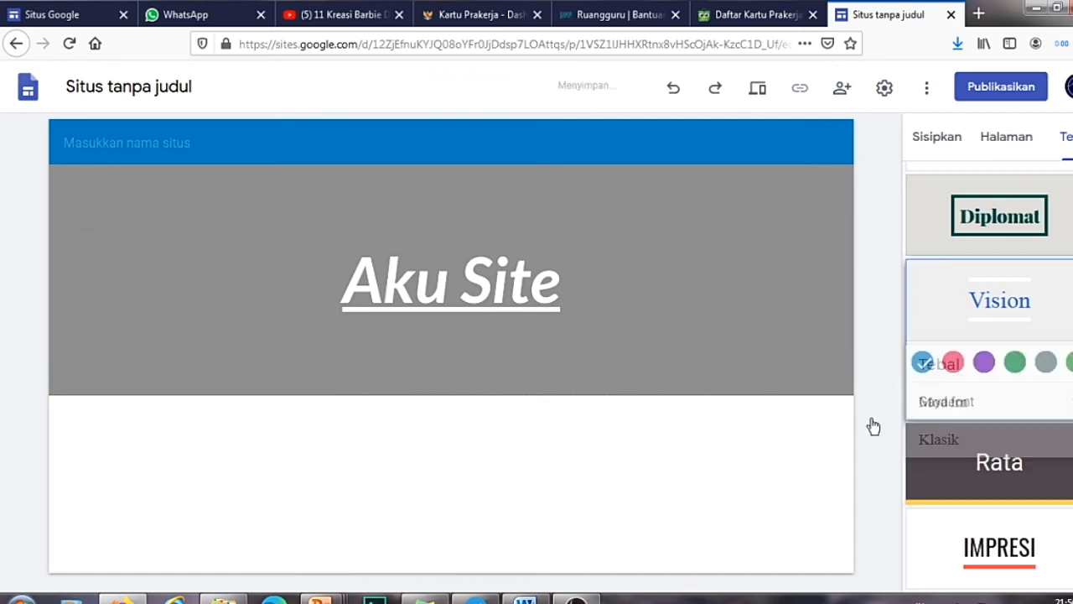
left_click(572, 309)
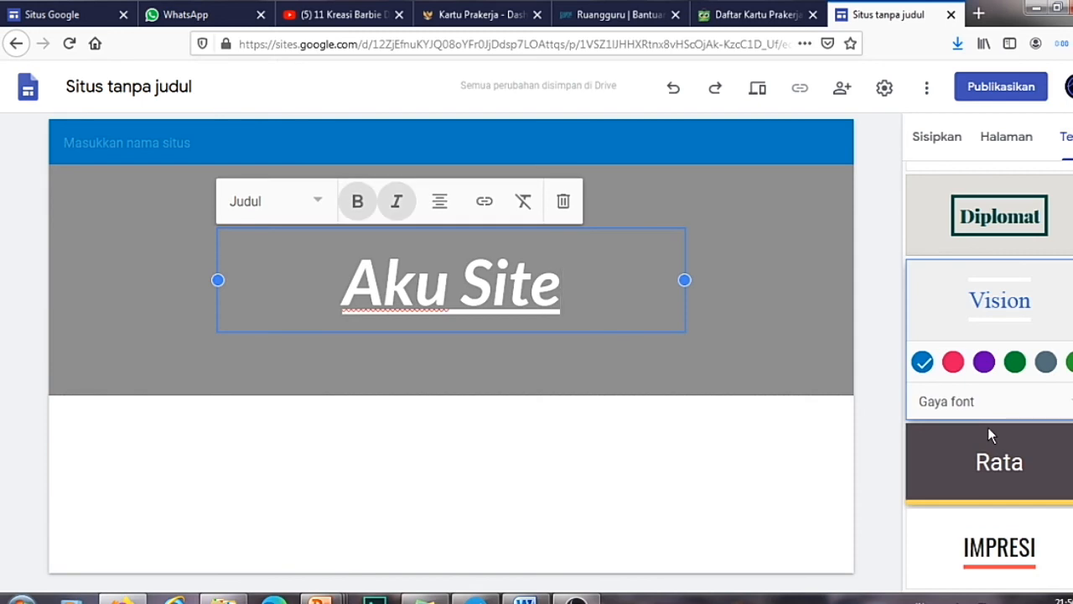
Switch to the Rata theme and give it the pink colour and the Lempeng font style
left_click(992, 467)
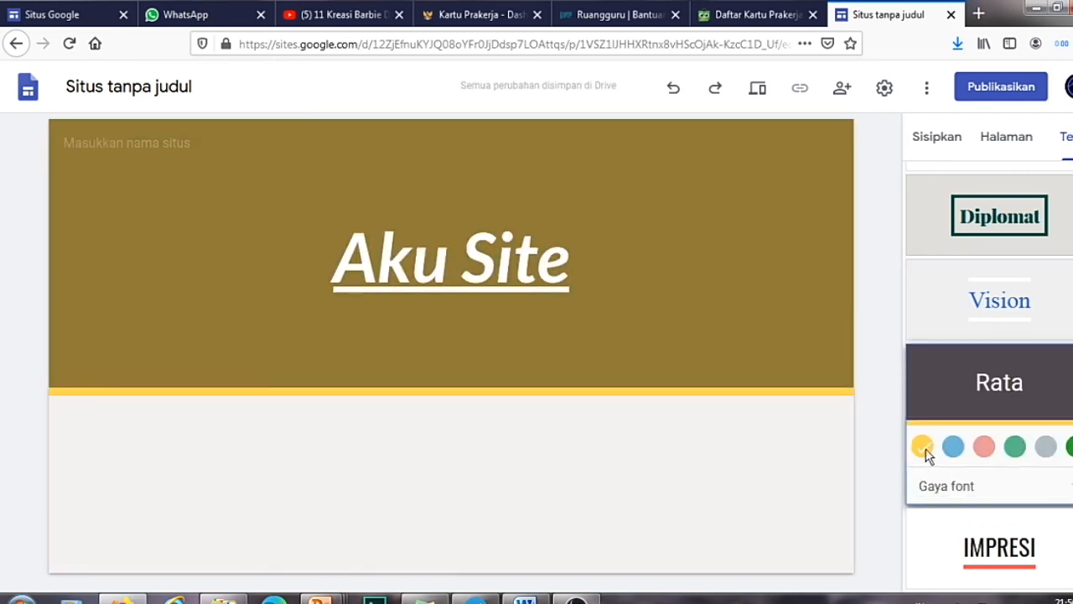
left_click(984, 446)
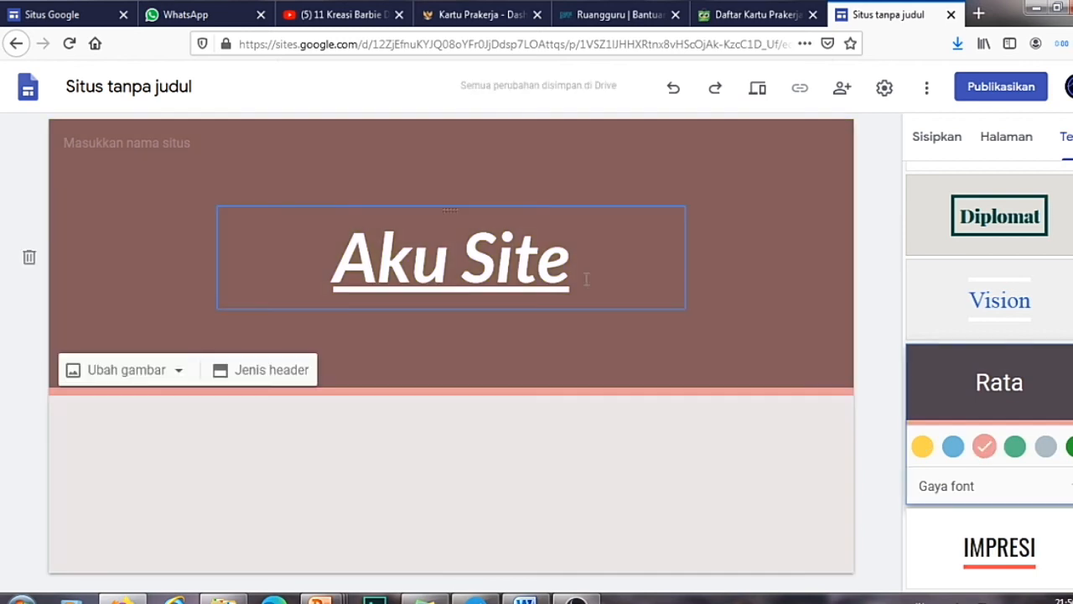
left_click(988, 493)
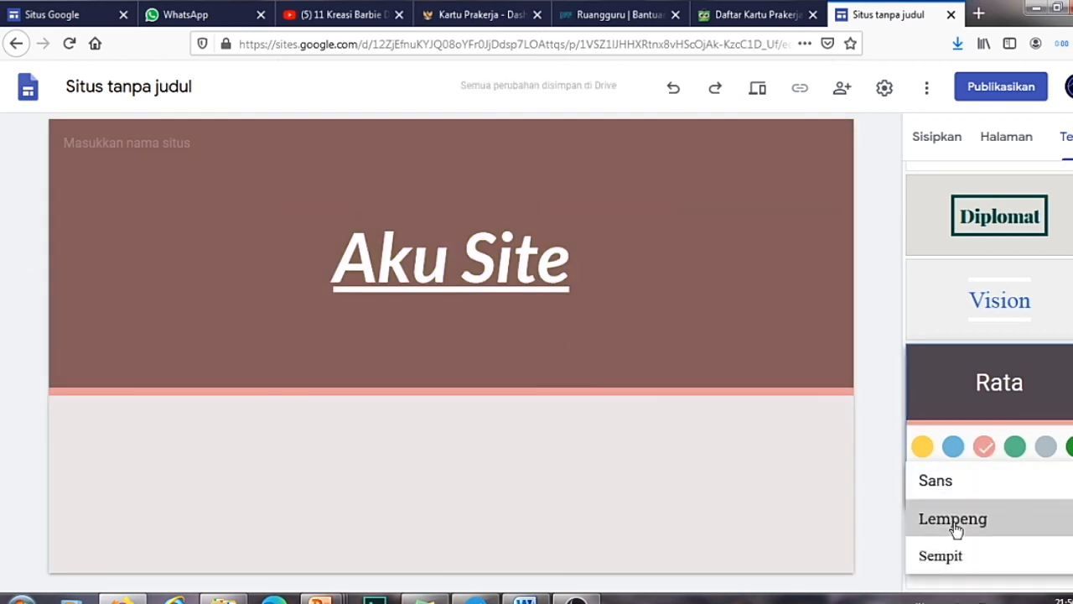
left_click(955, 526)
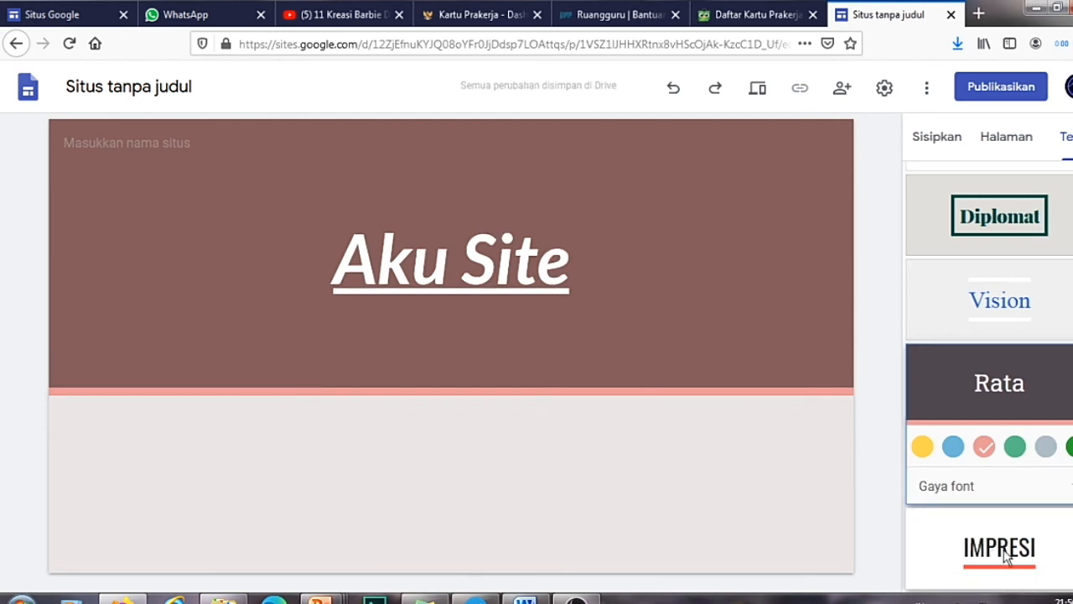
Apply the Impresi theme to the site
left_click(1006, 558)
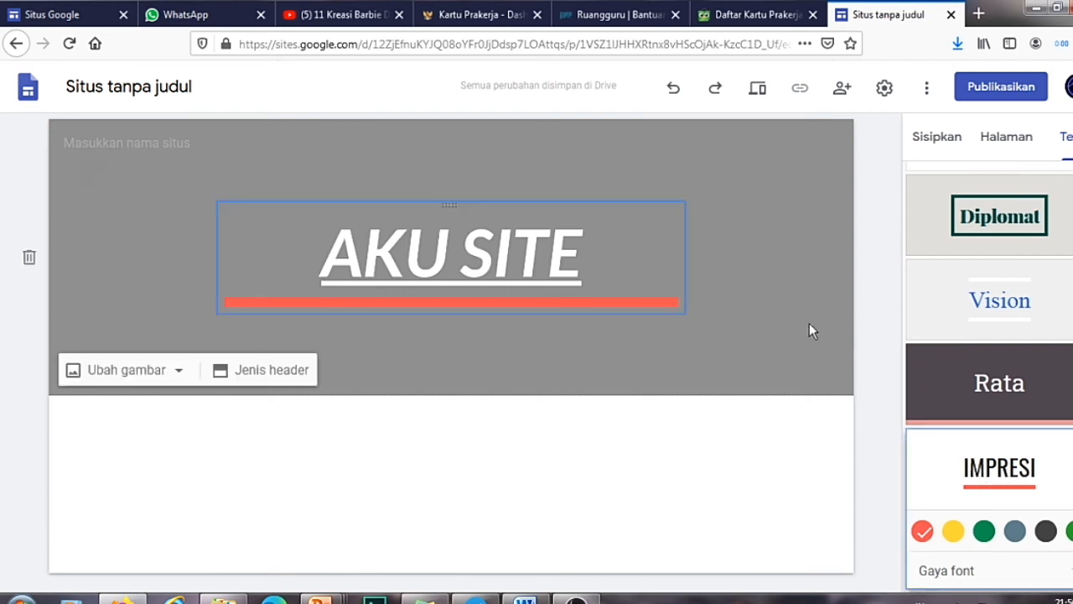
Set the Impresi theme's colour to yellow and upload picture 3 from the HONEST BIMBRL folder as the header image
left_click(952, 533)
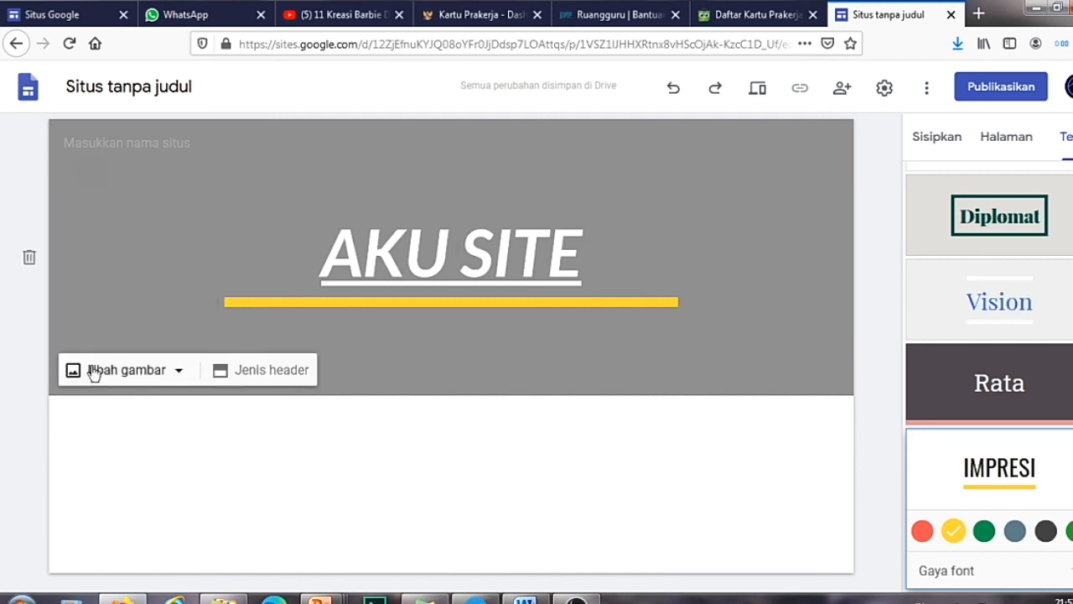
left_click(118, 379)
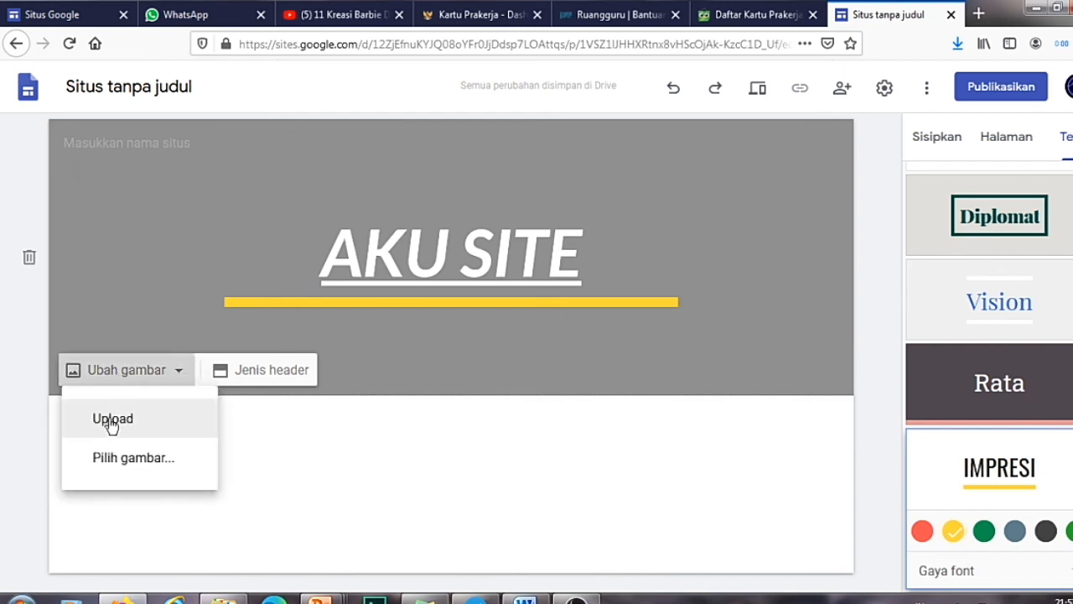
left_click(112, 419)
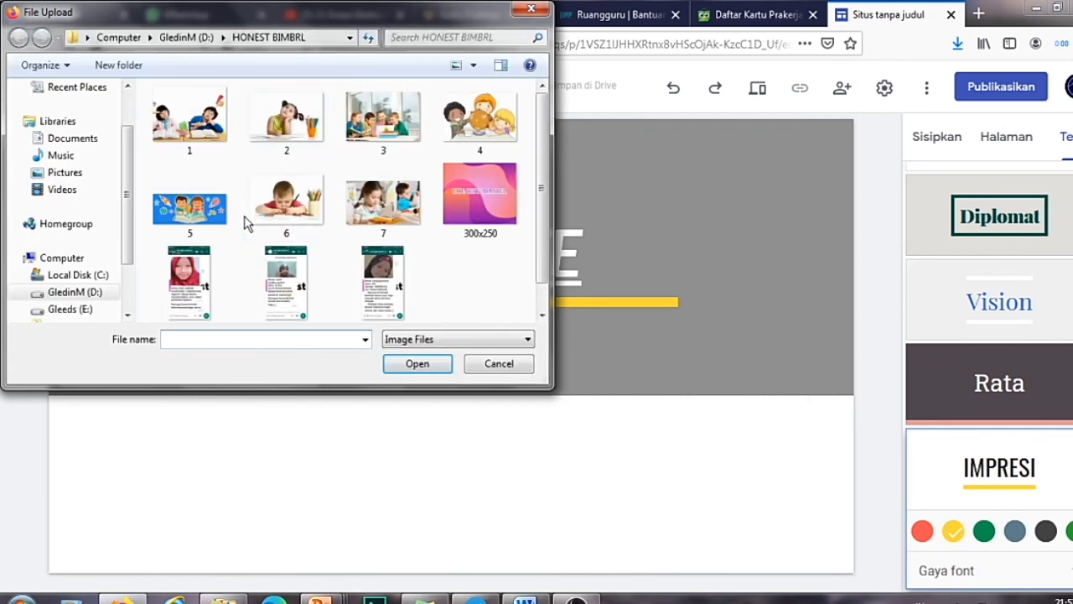
left_click(373, 139)
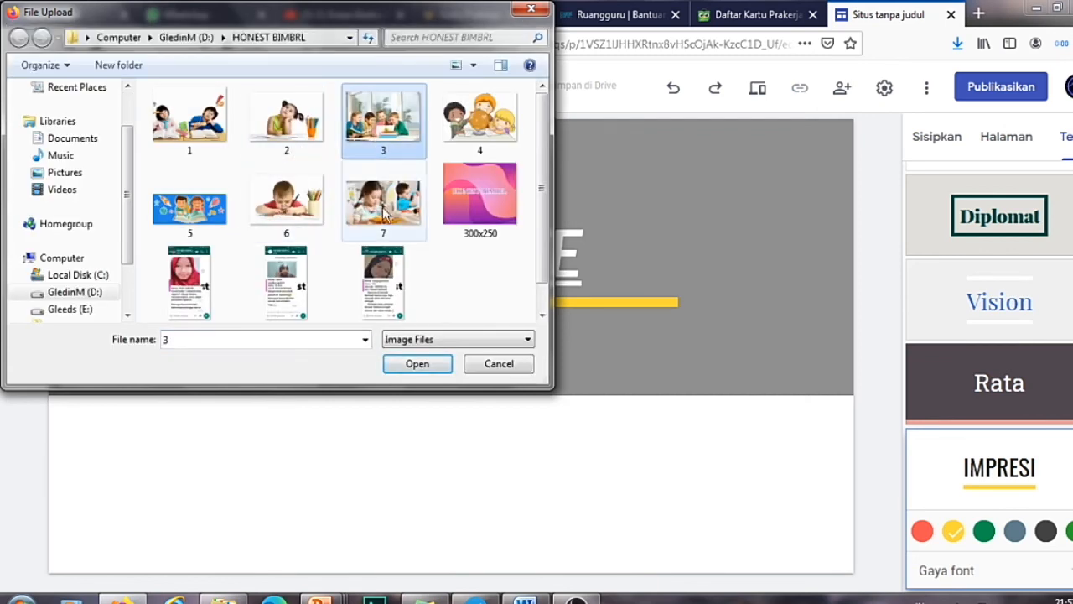
left_click(416, 363)
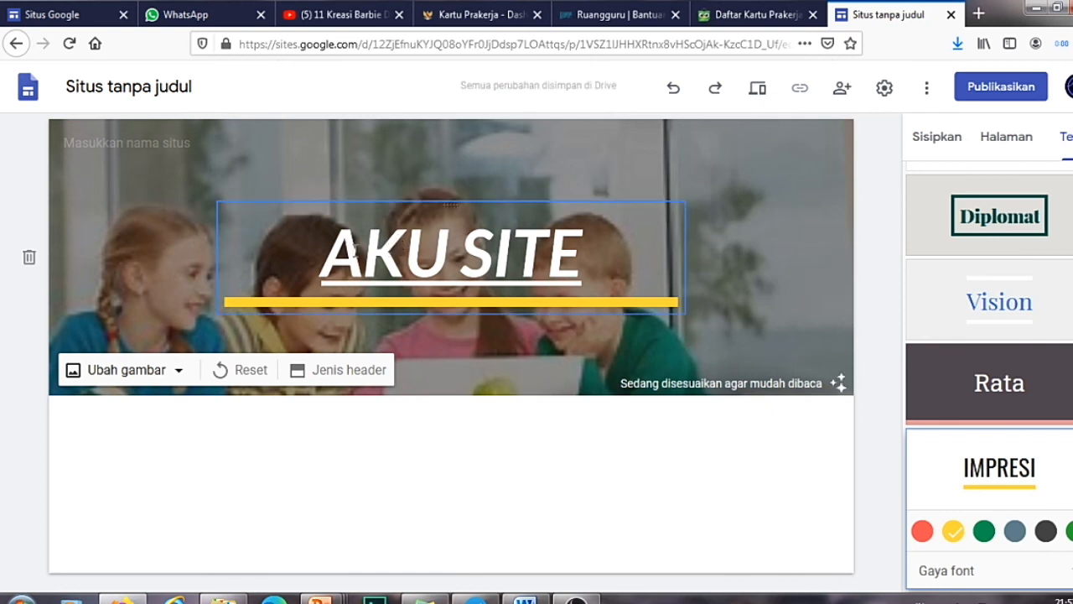
Check the AKU SITE title over the header image and switch the image's readability adjustment off and back on
left_click(367, 247)
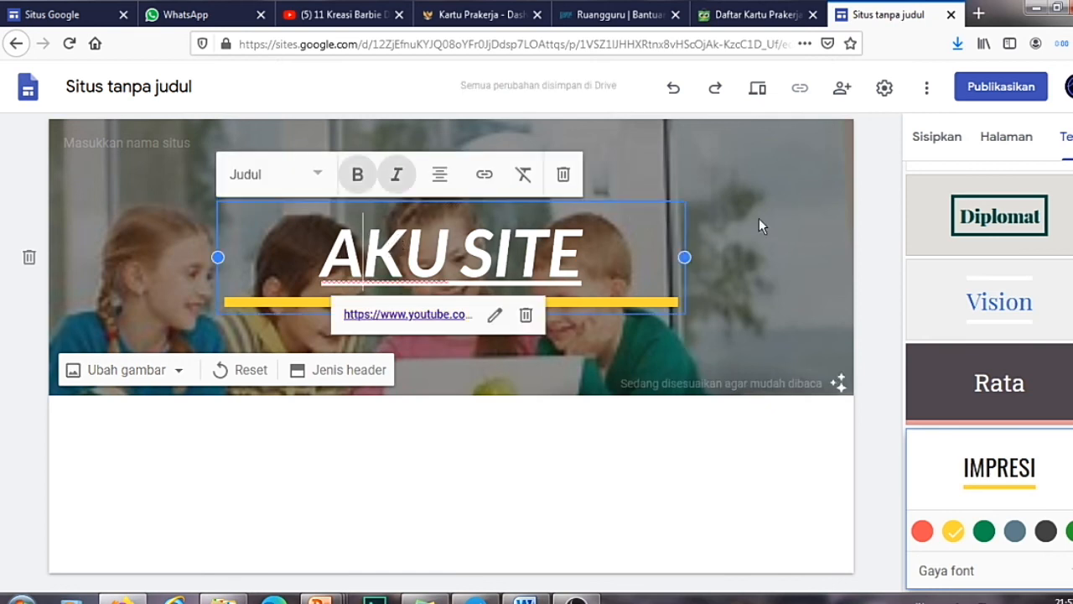
left_click(800, 226)
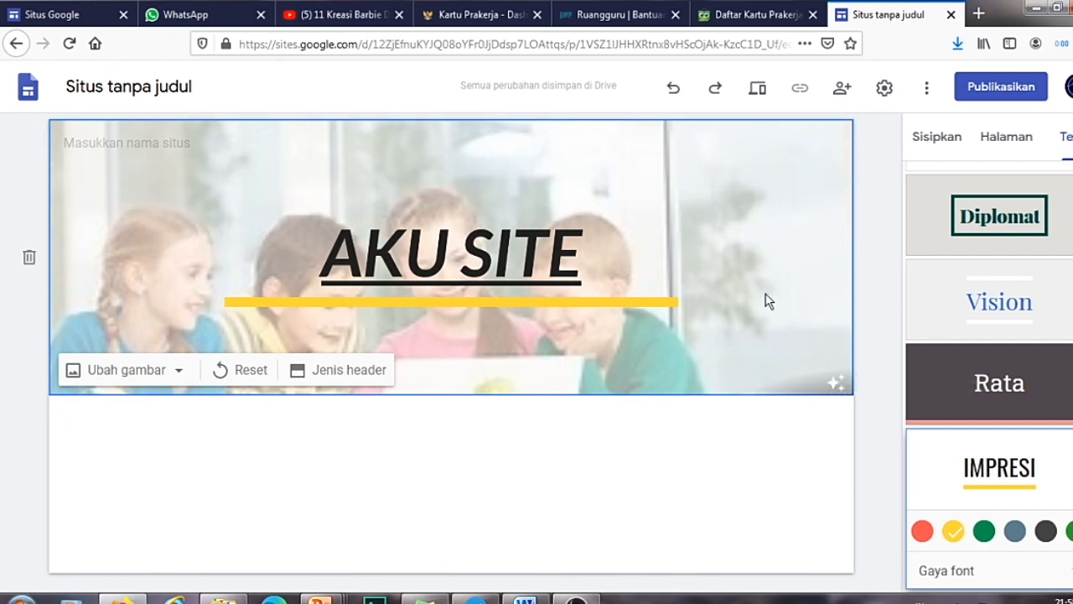
left_click(838, 385)
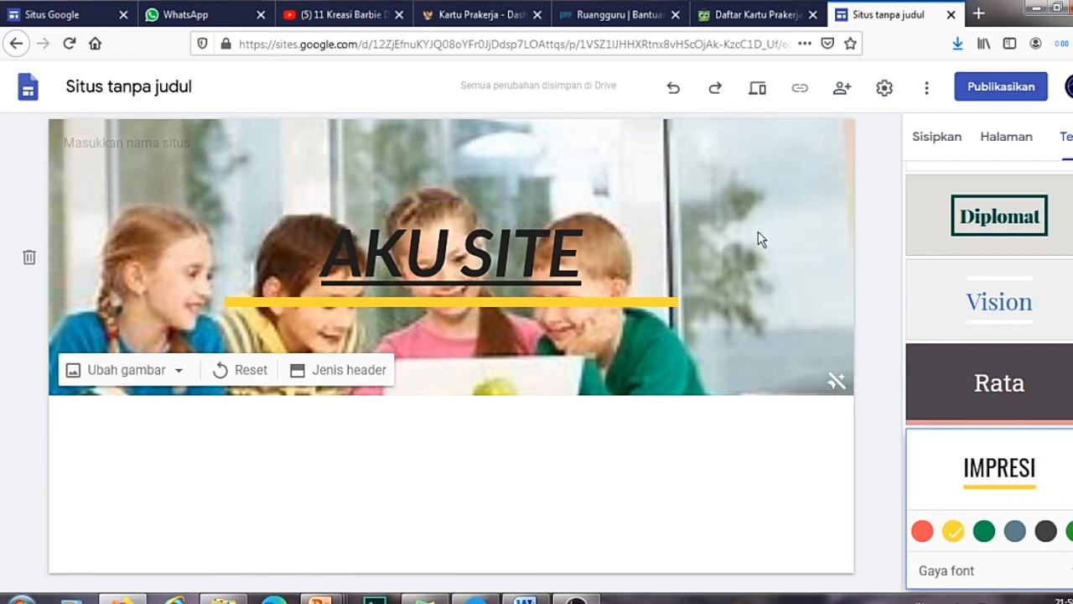
left_click(841, 386)
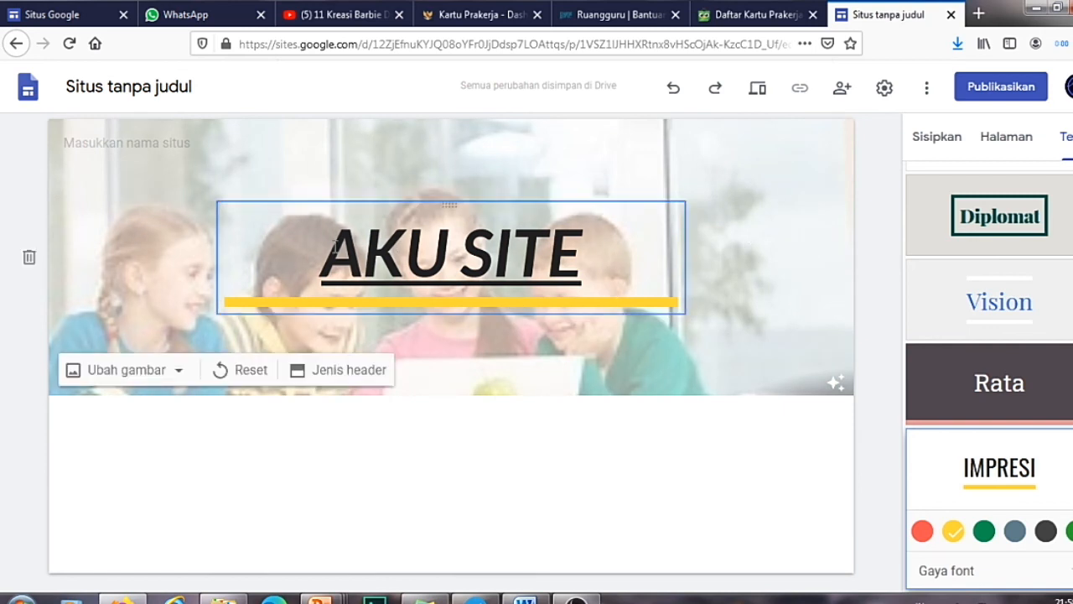
Select the whole AKU SITE title to look at its formatting options, and deselect it
left_click_drag(327, 252, 570, 249)
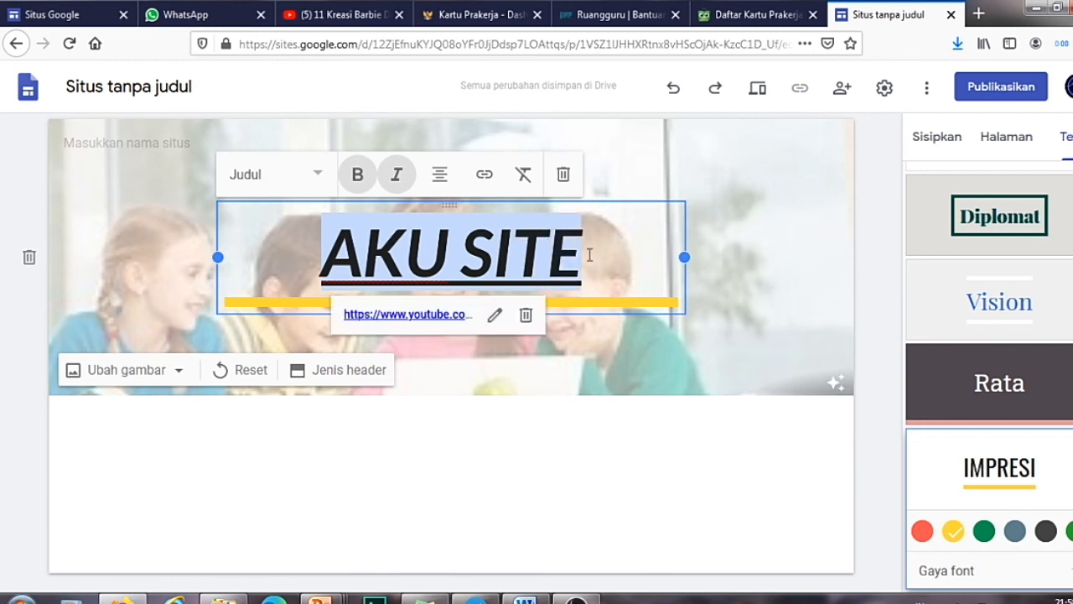
left_click(742, 249)
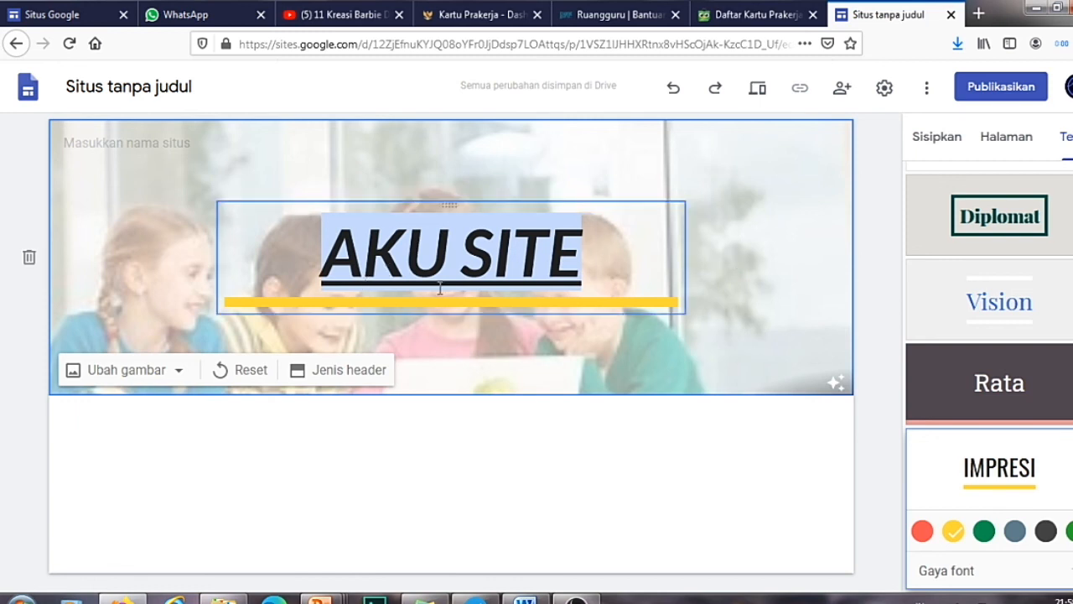
left_click(493, 240)
left_click(693, 281)
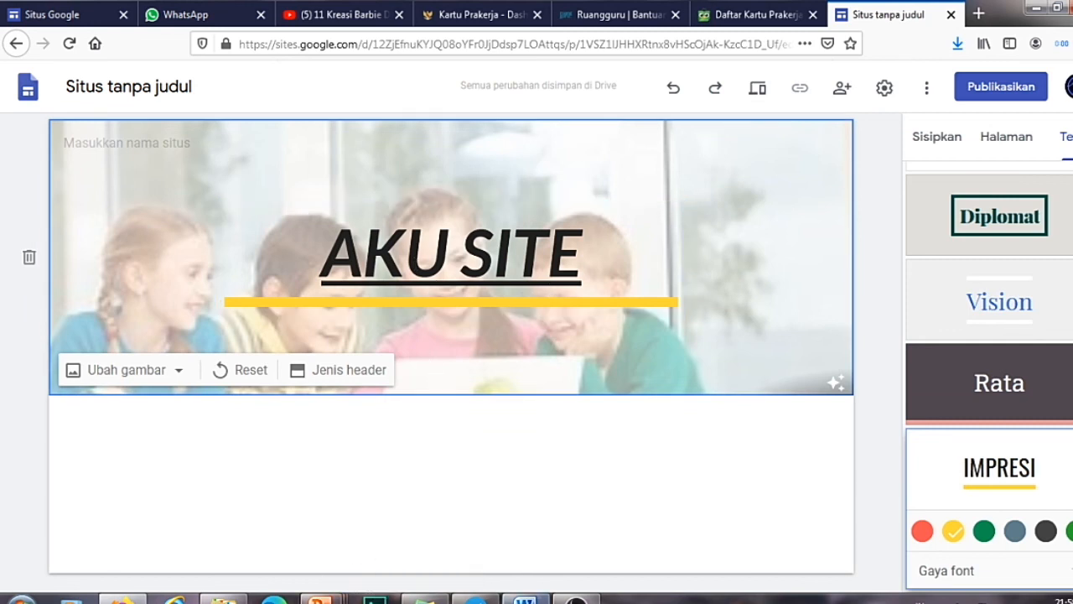
Switch to the Word guide and read the section on adding a text box below the header and formatting its text
left_click(526, 600)
scroll(505, 358, "down", 3)
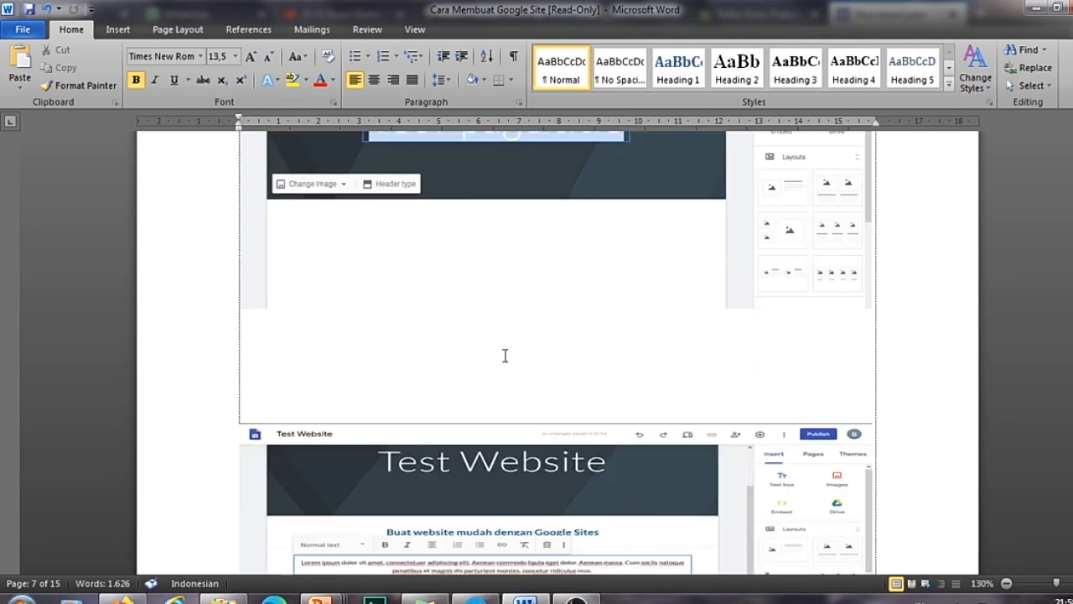
scroll(505, 355, "down", 1)
scroll(504, 356, "down", 2)
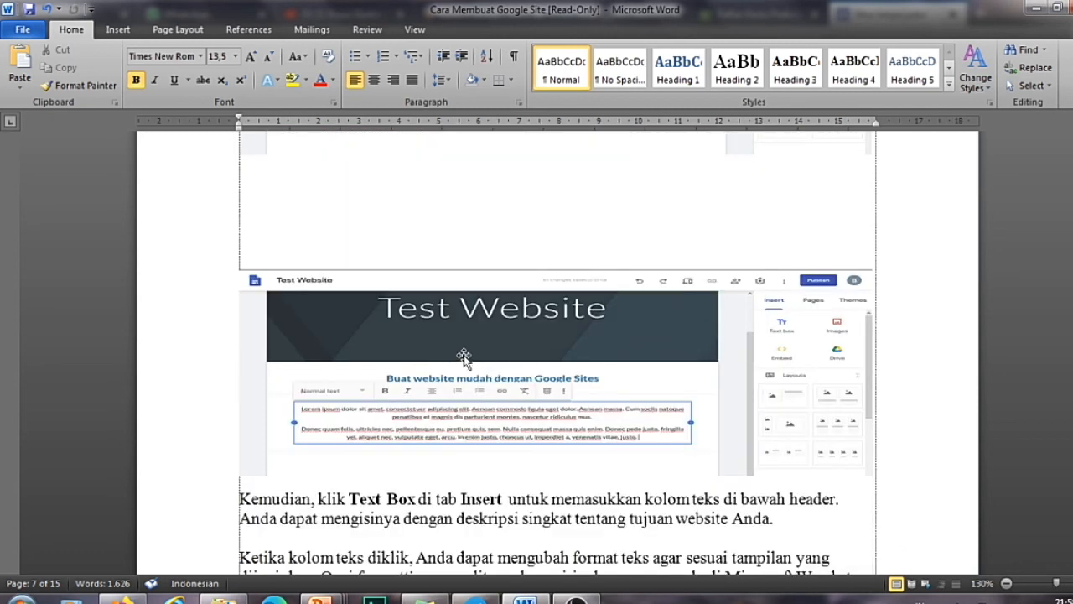
scroll(501, 360, "down", 2)
scroll(512, 352, "down", 2)
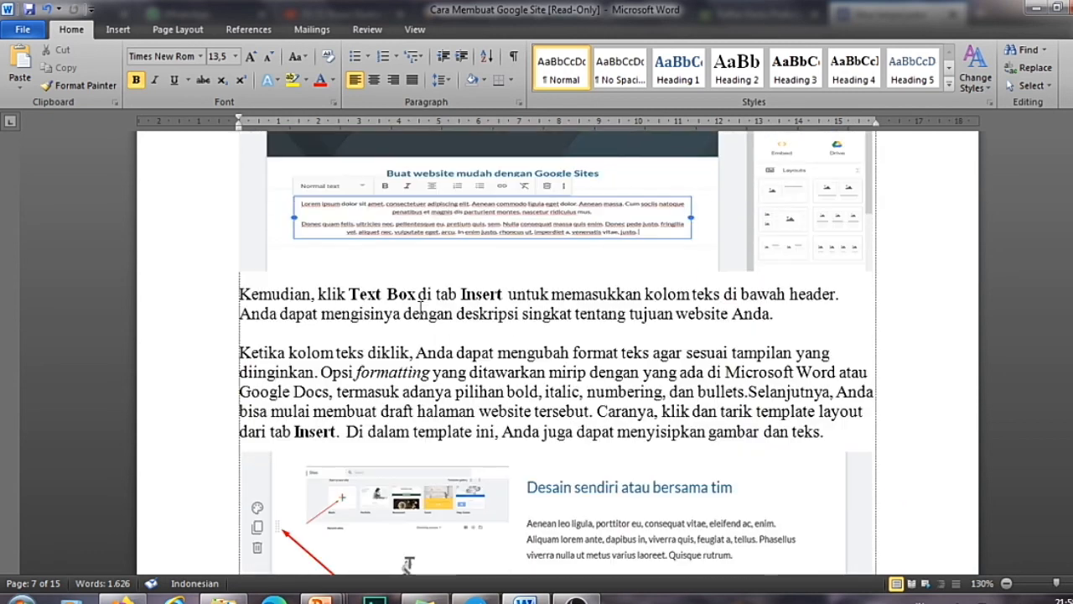
scroll(429, 303, "up", 3)
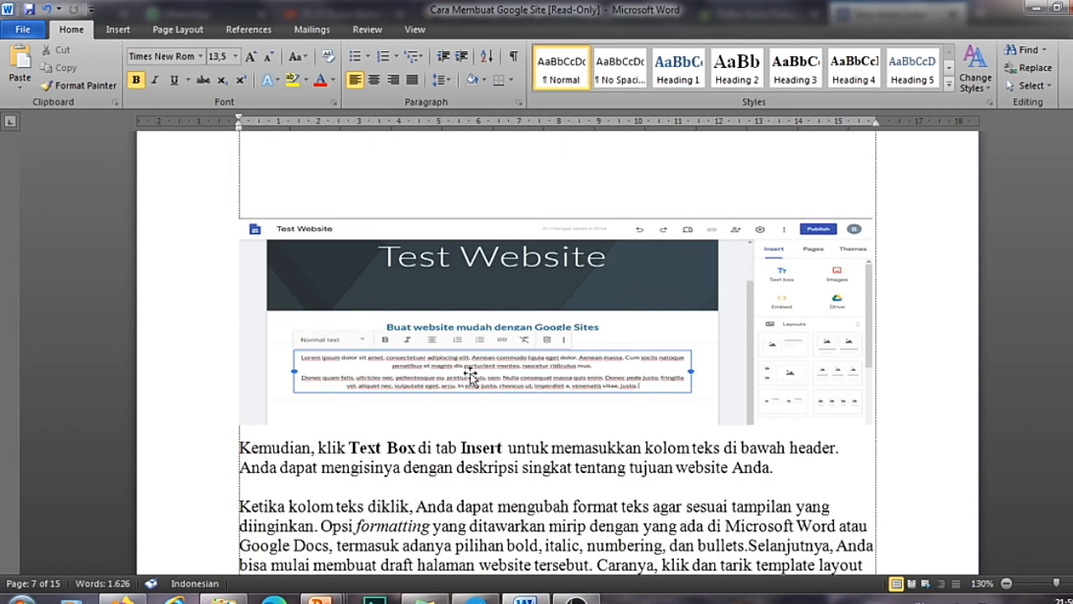